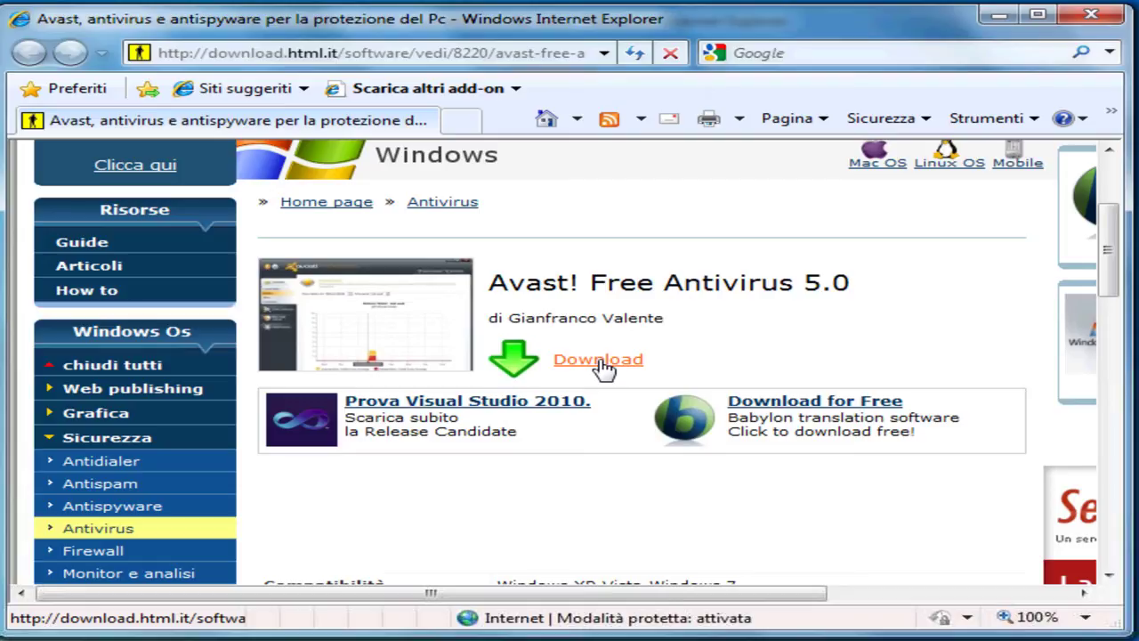
Step: Start the Avast! Free Antivirus 5.0 download from the orange Download link
click(598, 362)
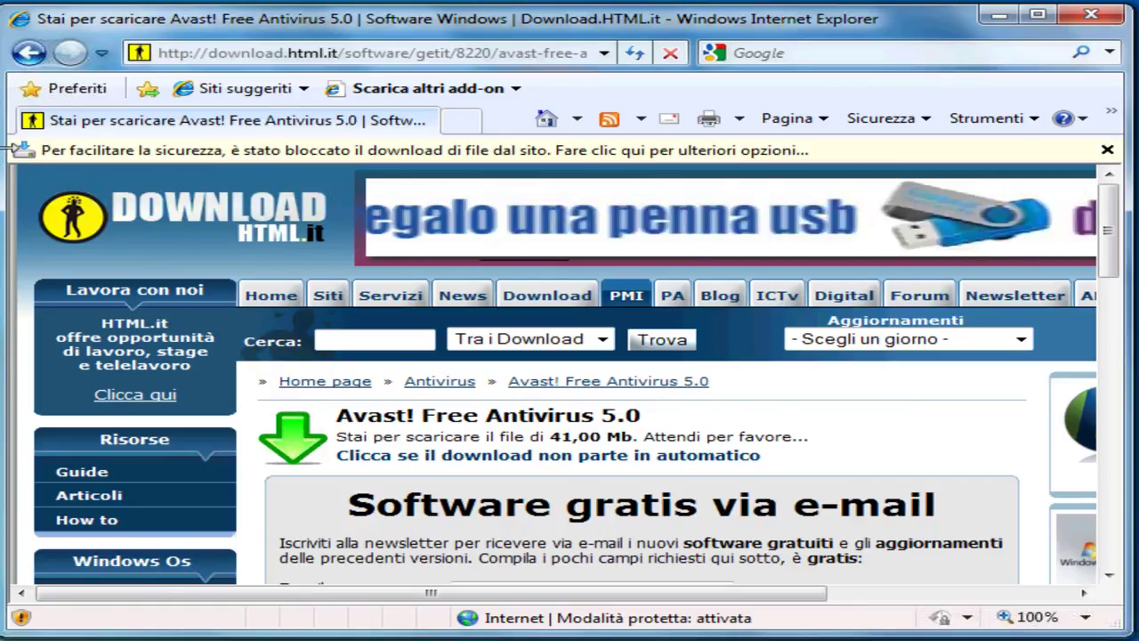
Step: Unblock the download through the information bar's Scarica file... option
click(272, 161)
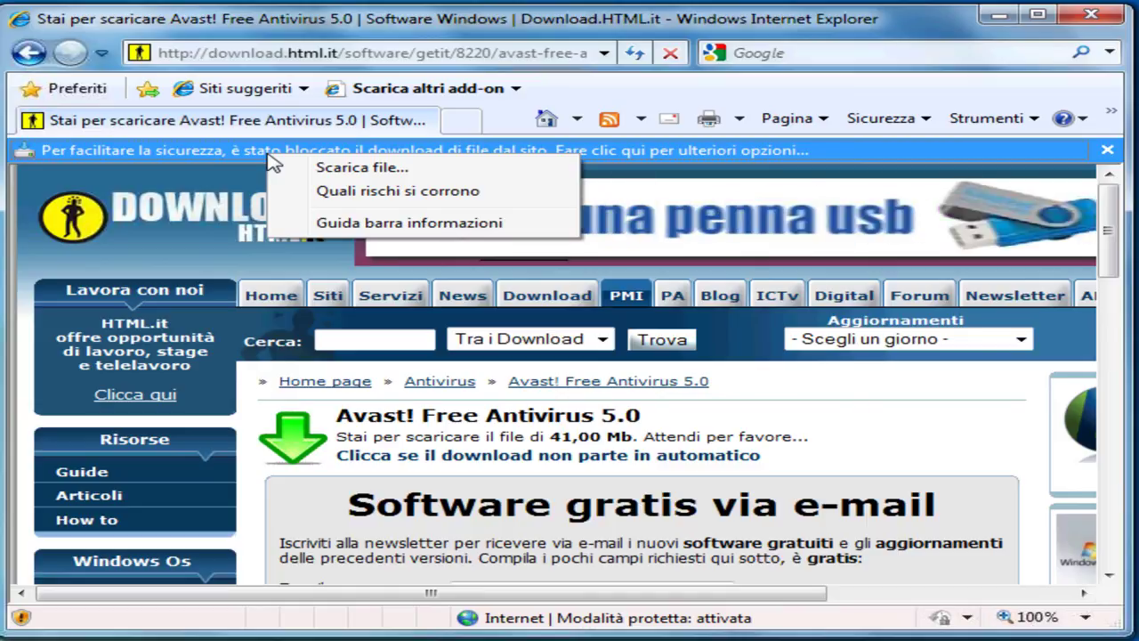
click(329, 169)
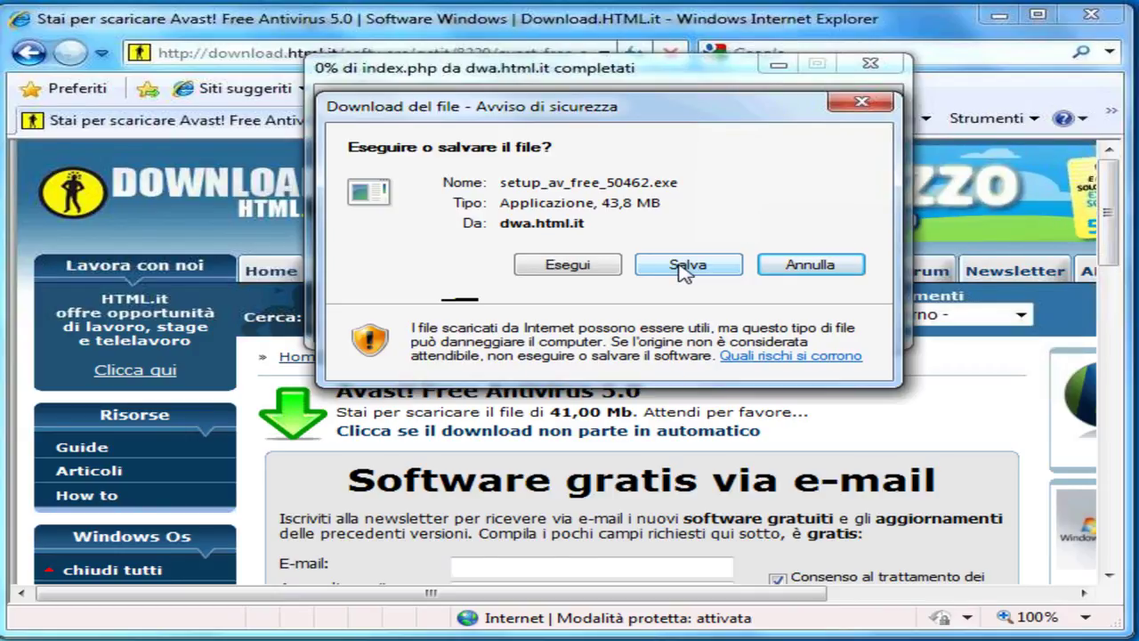
Step: Save setup_av_free_50462.exe to the Desktop, then dismiss the finished download and close Internet Explorer
click(683, 267)
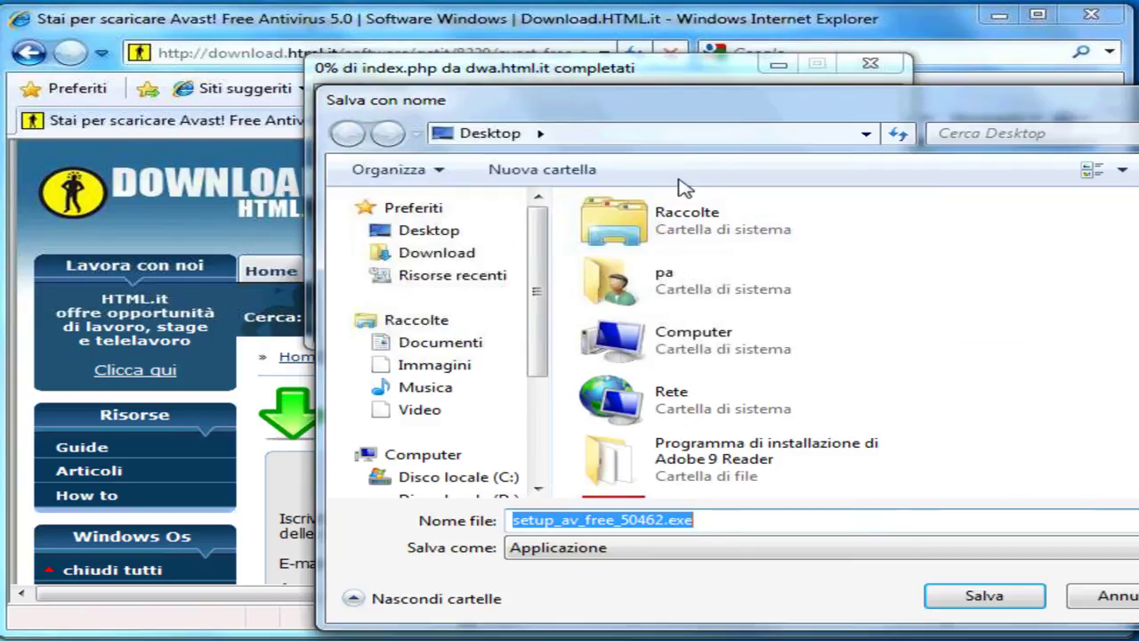
drag(710, 124, 544, 101)
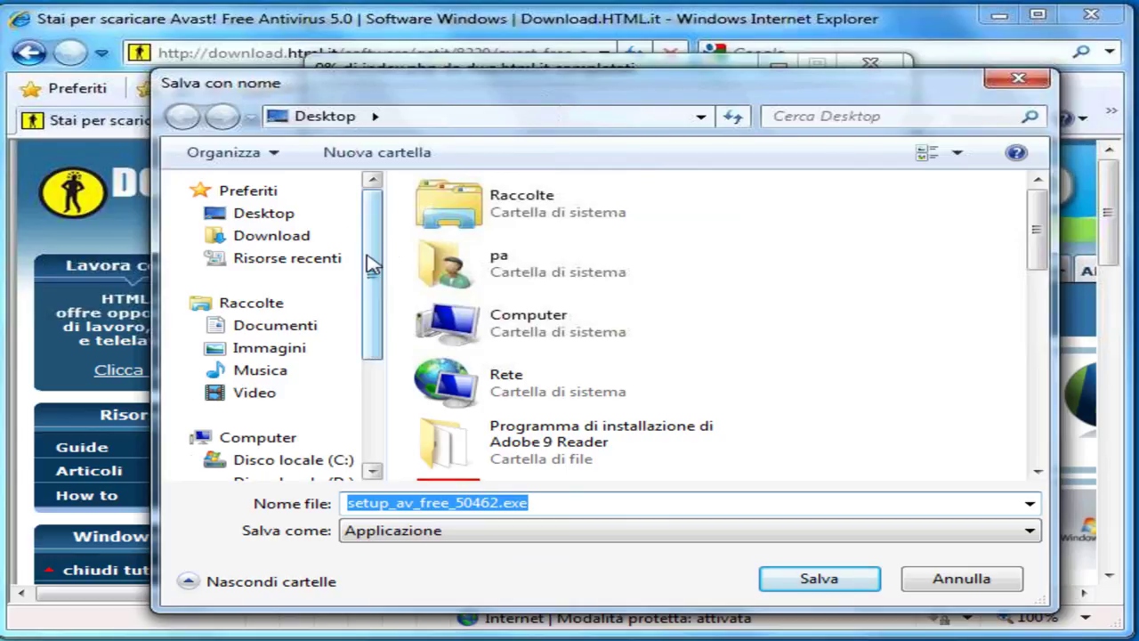
mouse_move(368, 255)
mouse_down()
mouse_move(376, 401)
mouse_move(374, 241)
mouse_up()
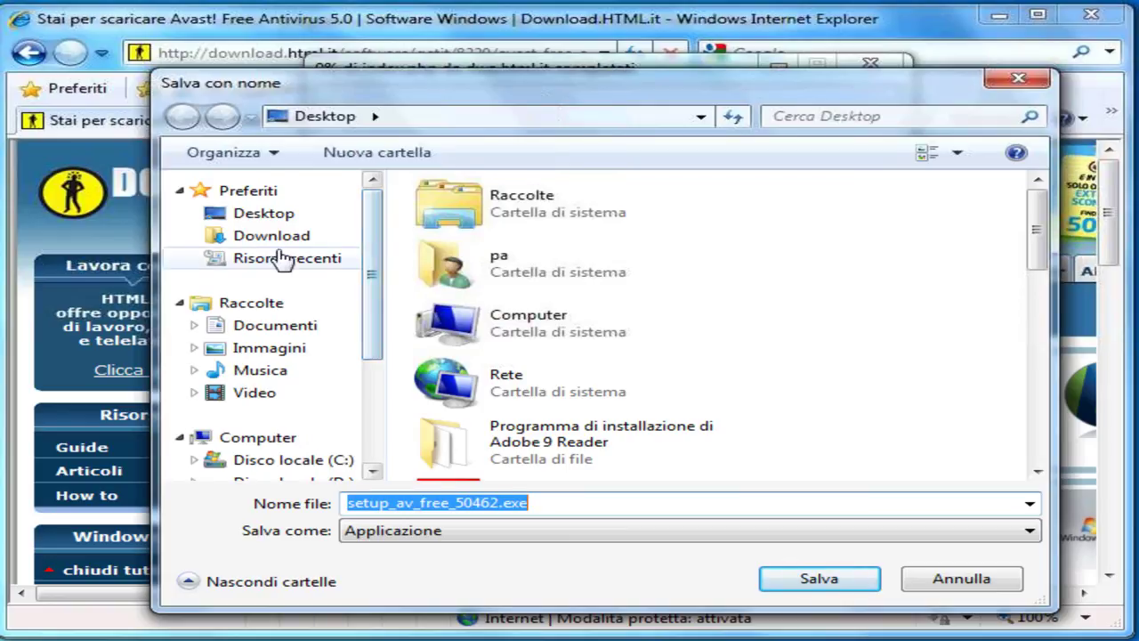
click(254, 218)
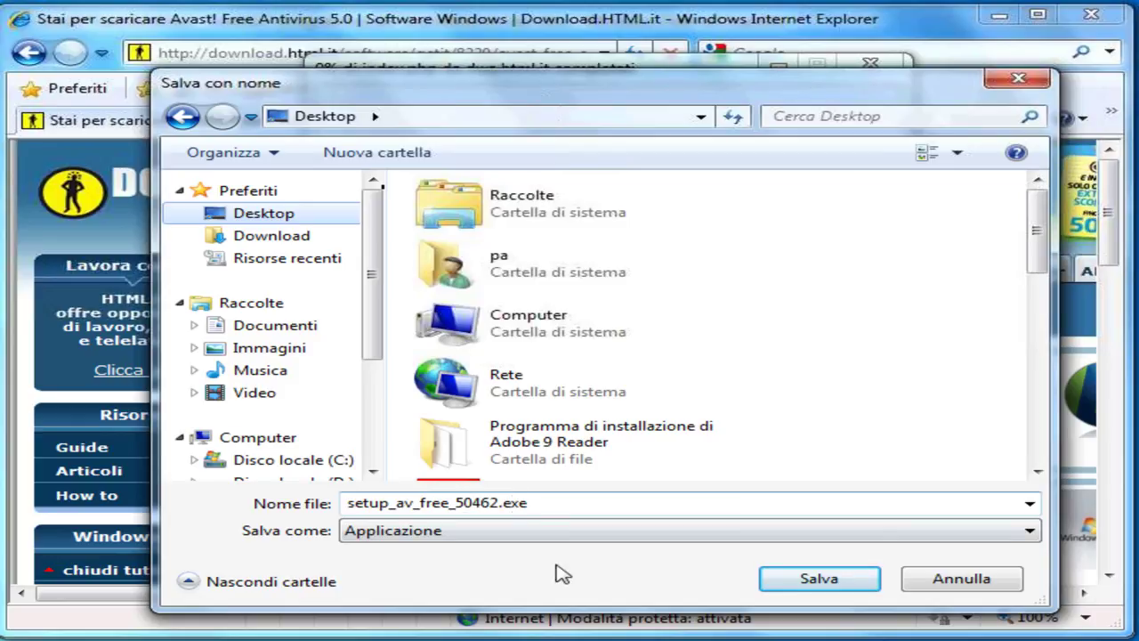
click(798, 589)
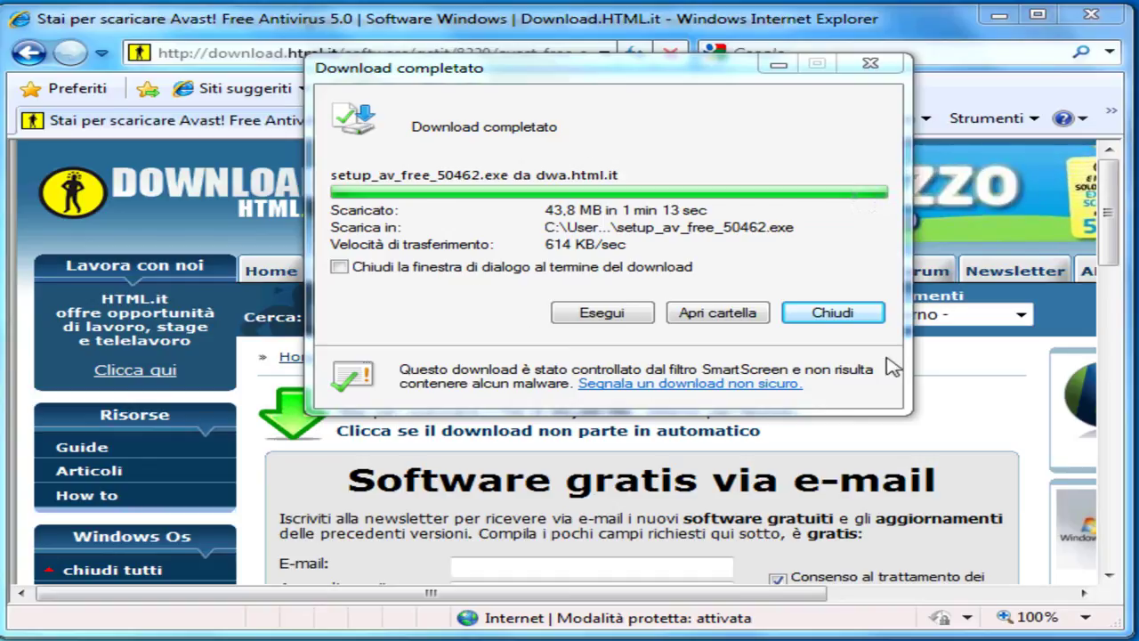
click(835, 315)
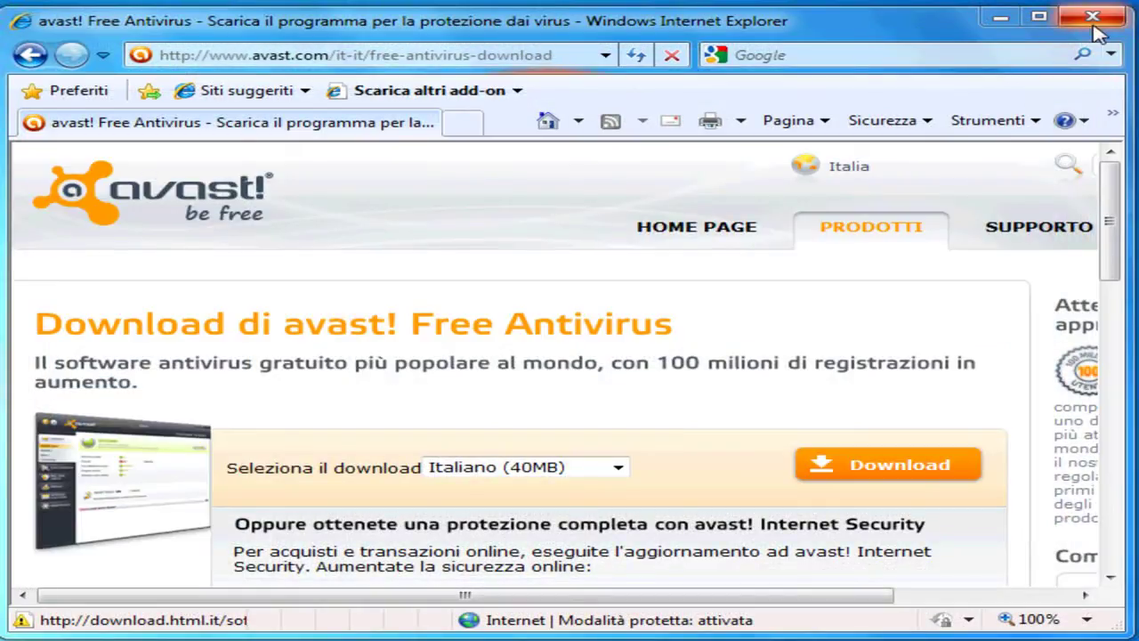
click(1092, 20)
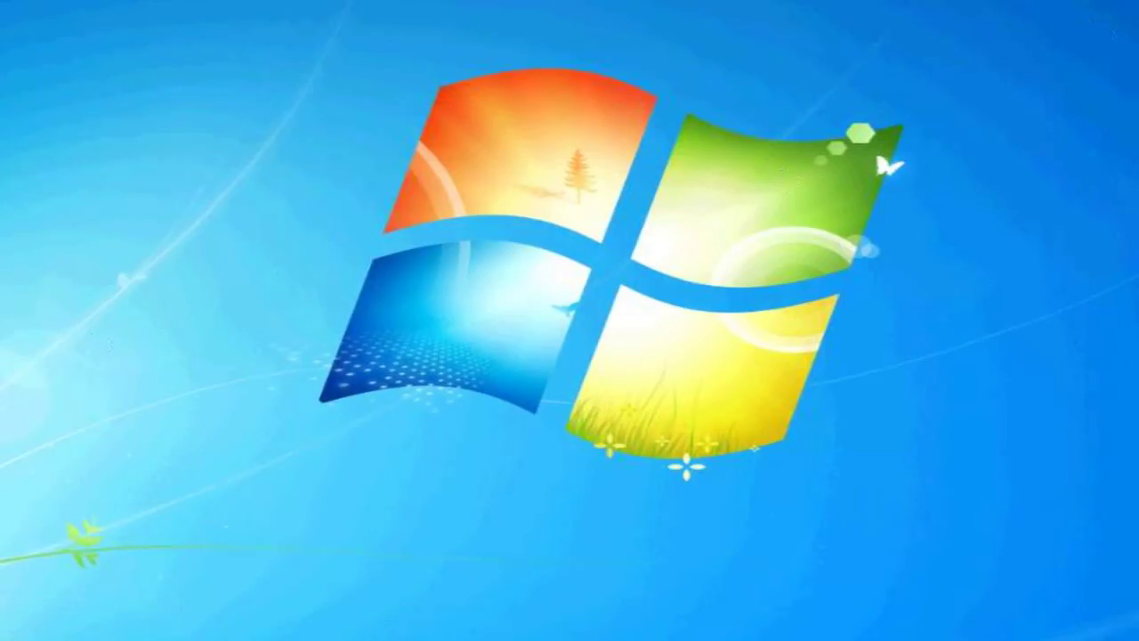
Step: Move the setup_av_free_50462.exe icon to the desktop's top-left corner
drag(5, 472, 214, 182)
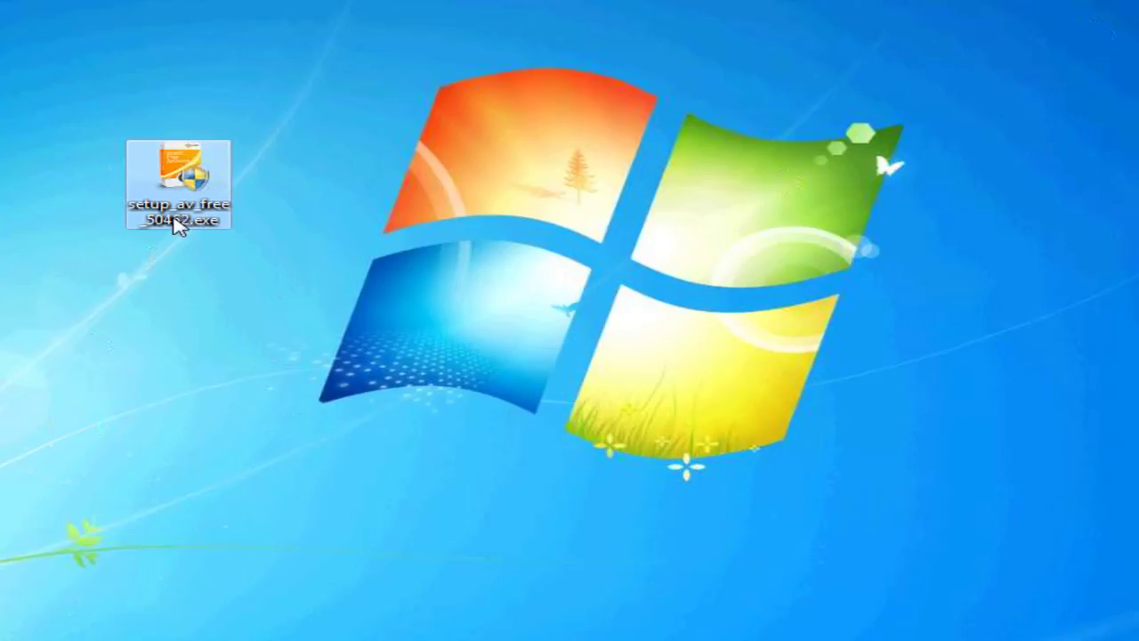
mouse_move(158, 231)
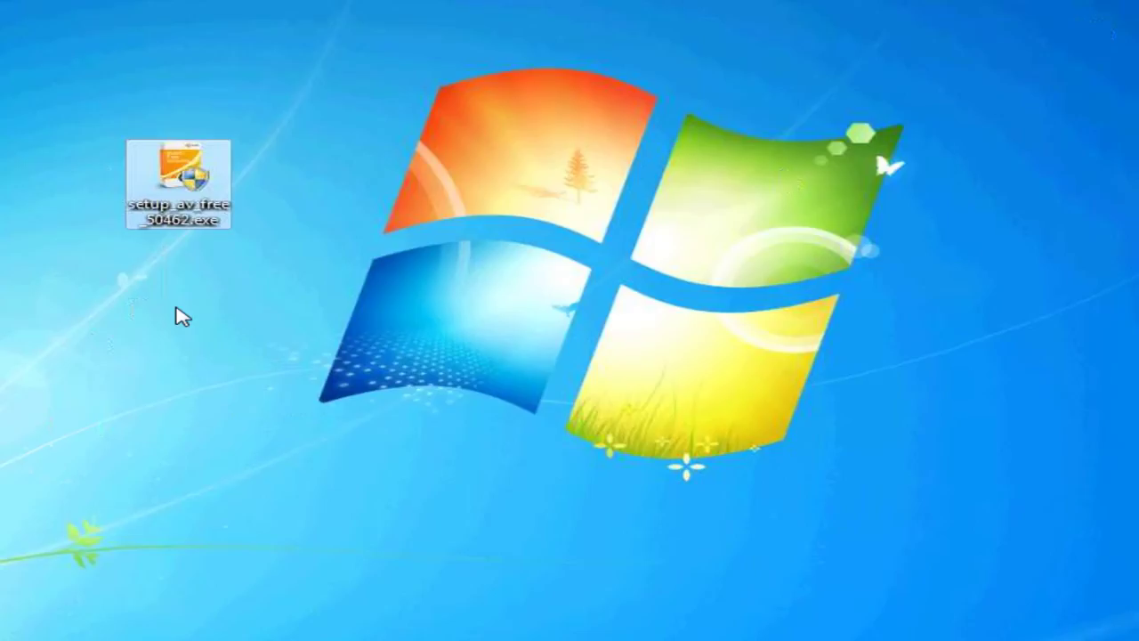
Step: Launch the avast! installer with Italian as the setup language and continue to the installation options
double_click(190, 178)
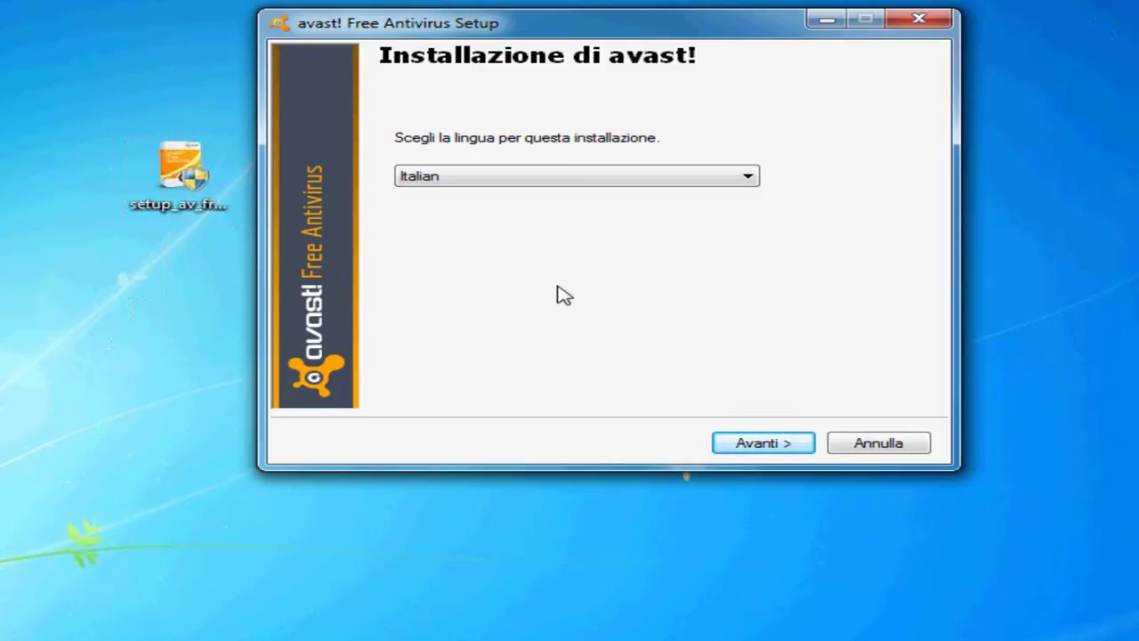
click(750, 179)
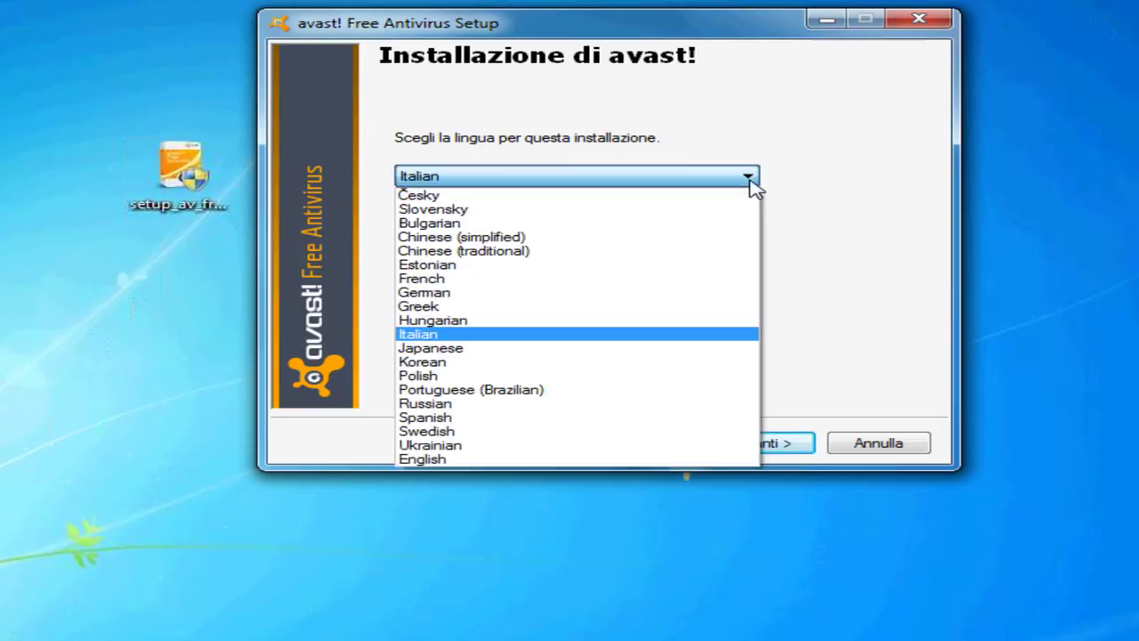
click(751, 181)
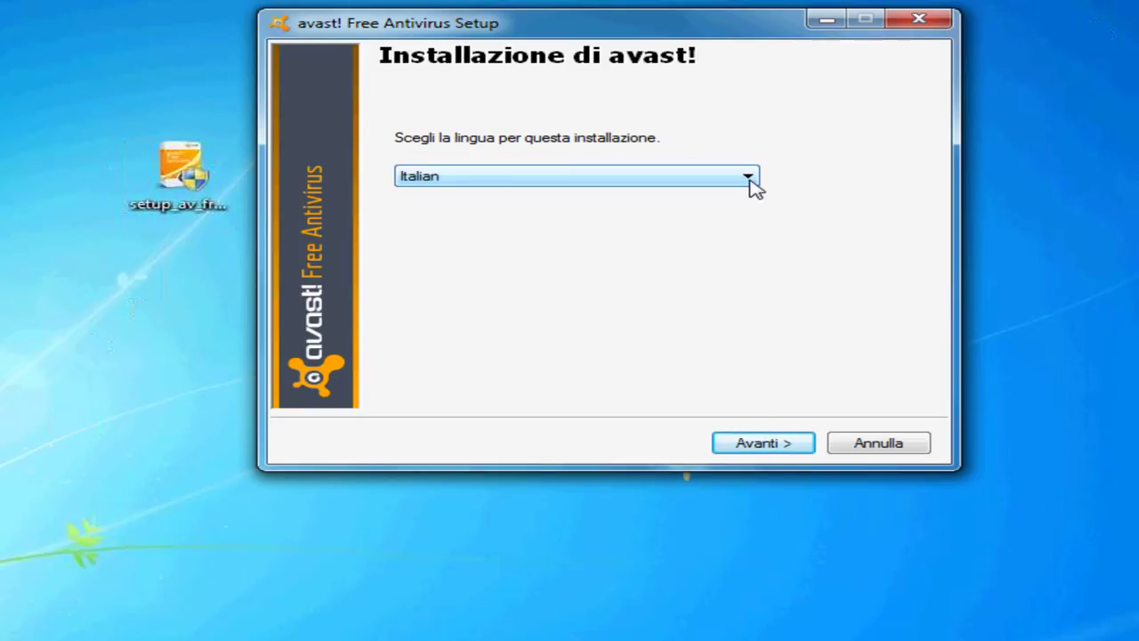
click(768, 445)
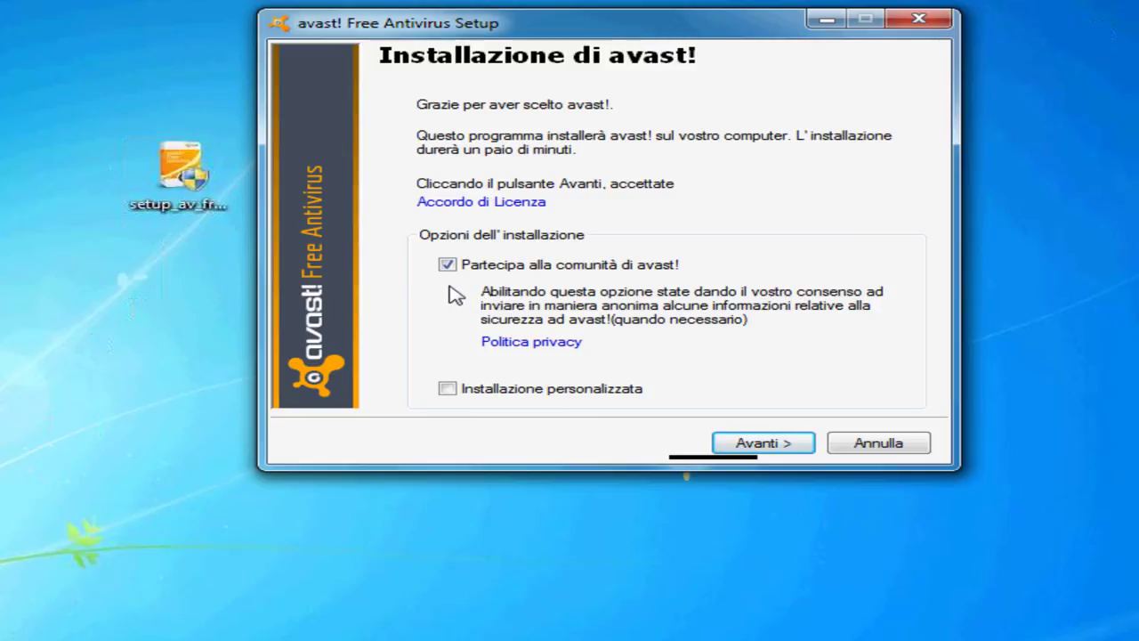
Step: Untick Partecipa alla comunità di avast! and move on to the next setup page
click(452, 266)
click(762, 444)
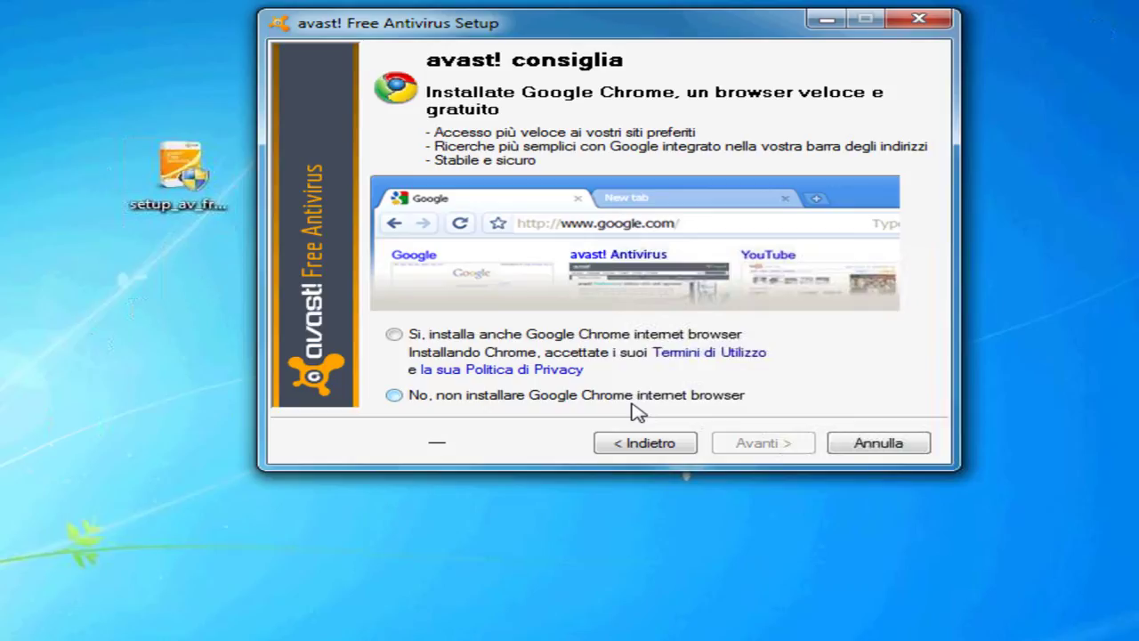
Step: Choose No, non installare Google Chrome and install avast! through to the Fine Setup page
click(397, 396)
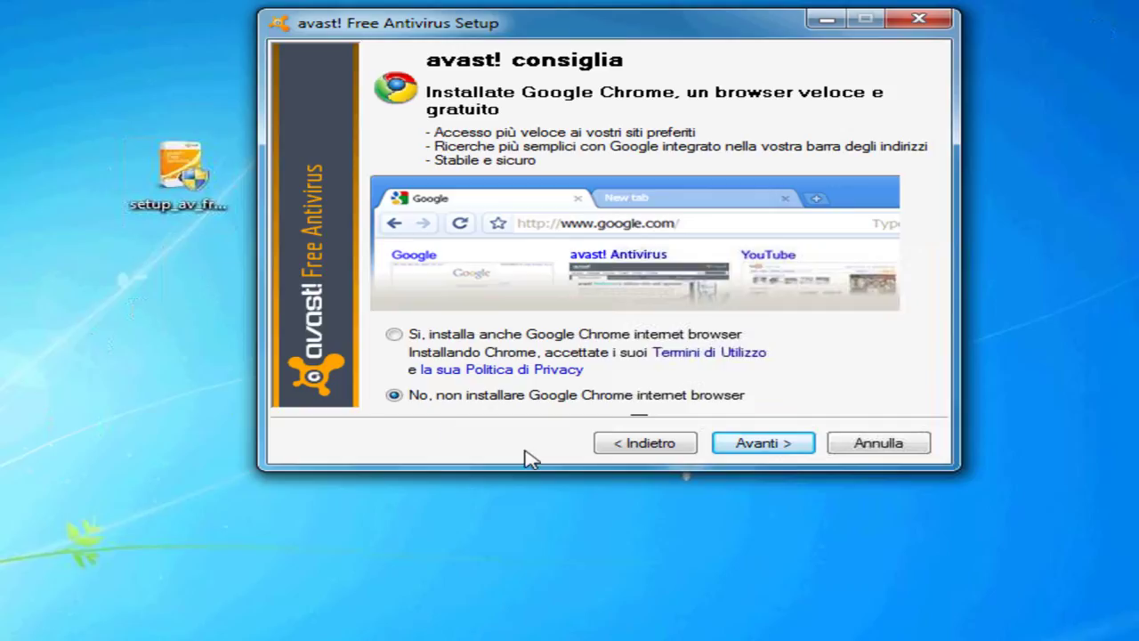
click(772, 445)
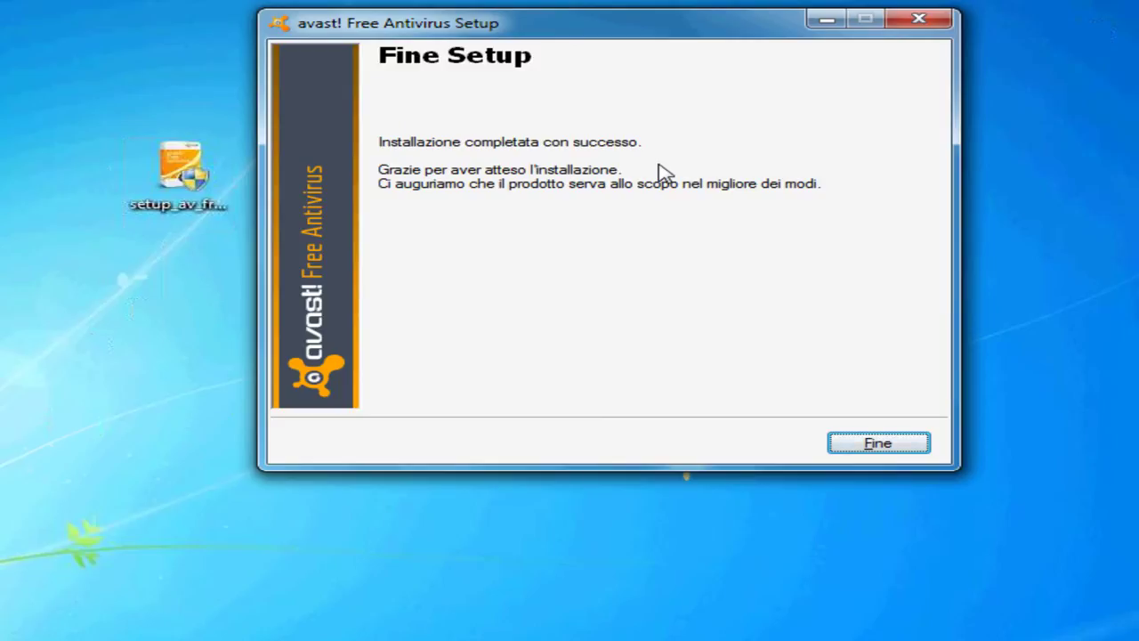
click(889, 450)
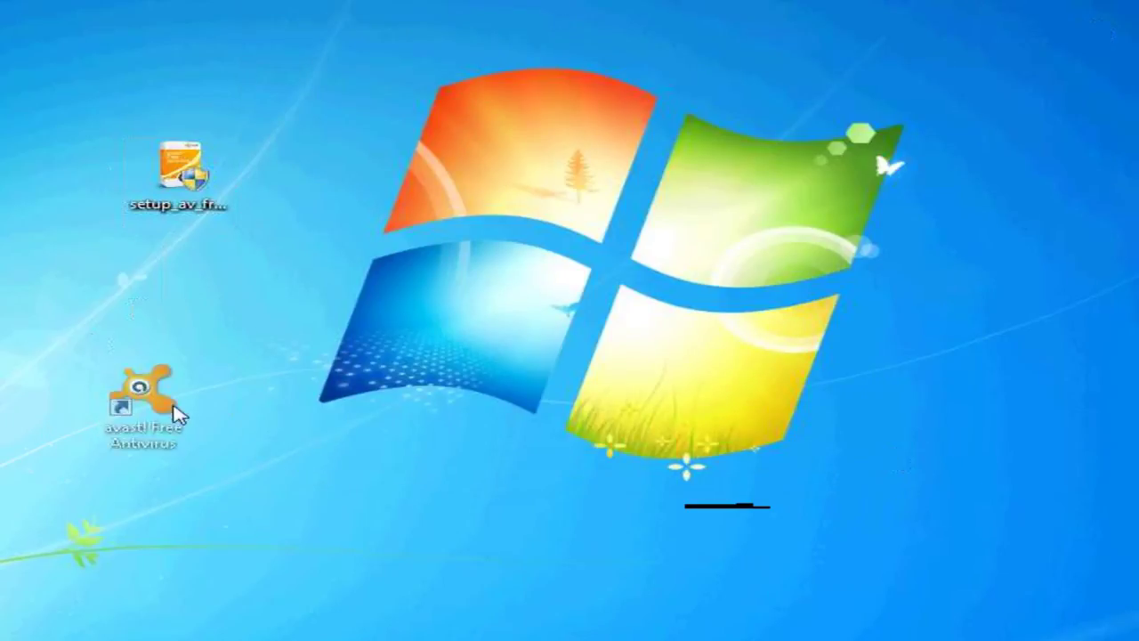
drag(169, 396, 276, 303)
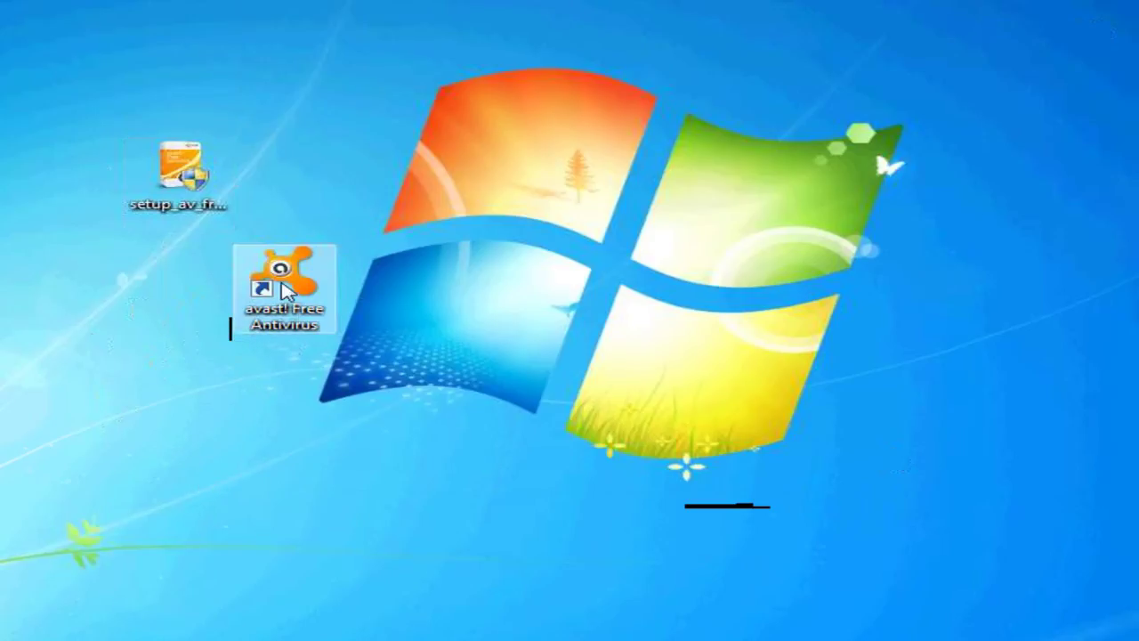
mouse_move(187, 176)
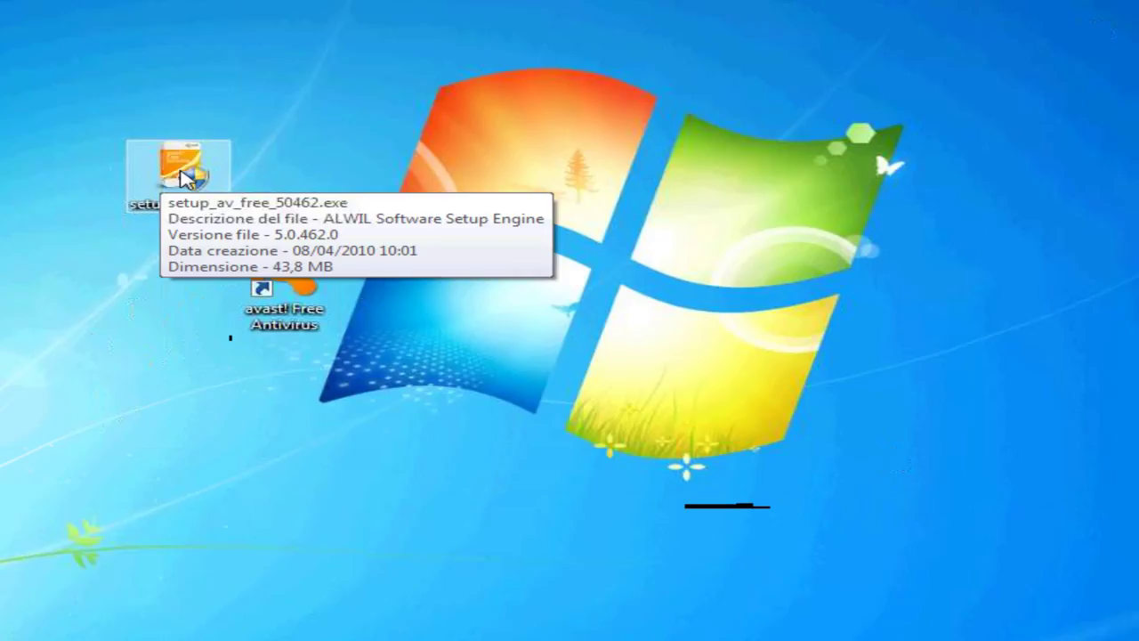
Step: Delete setup_av_free_50462.exe to the Recycle Bin and shift the avast! shortcut up-left
right_click(184, 174)
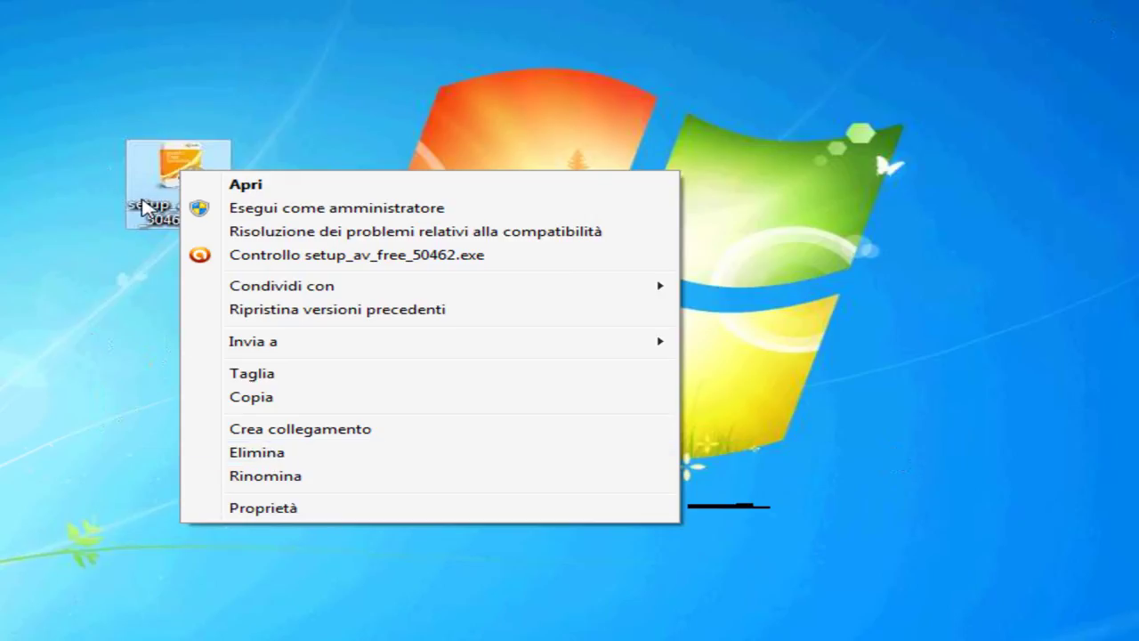
click(258, 454)
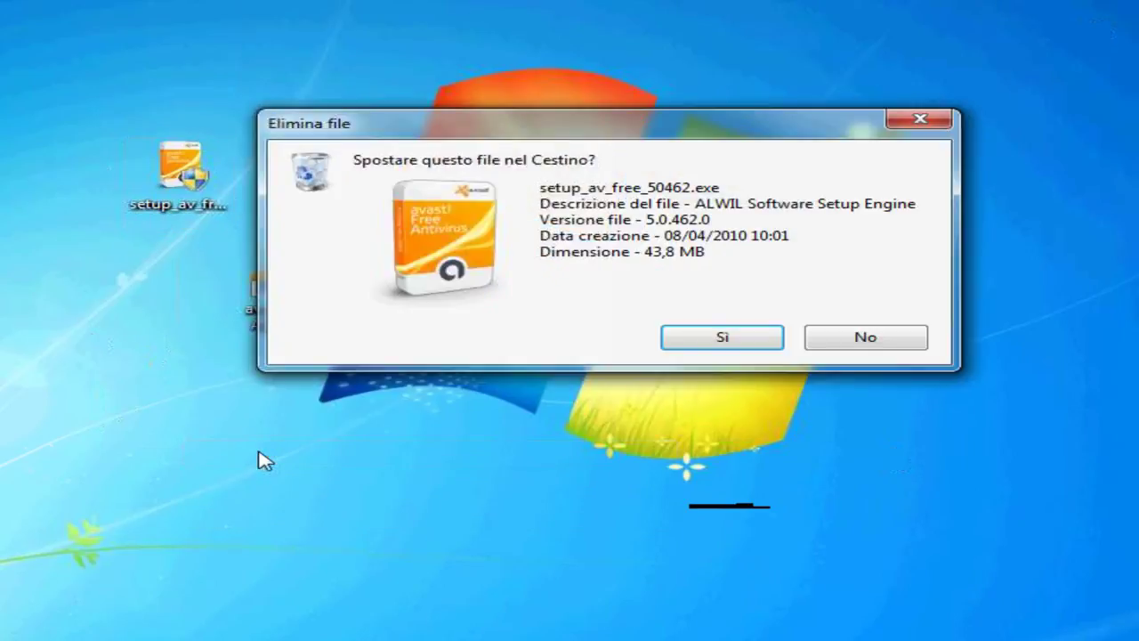
click(719, 342)
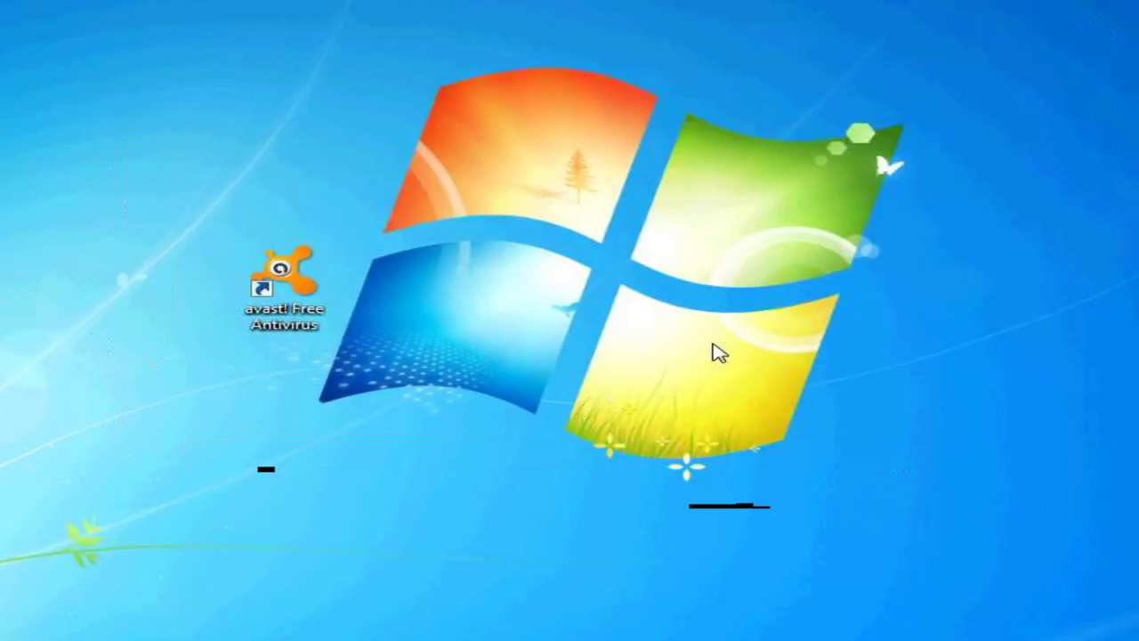
drag(283, 287, 196, 194)
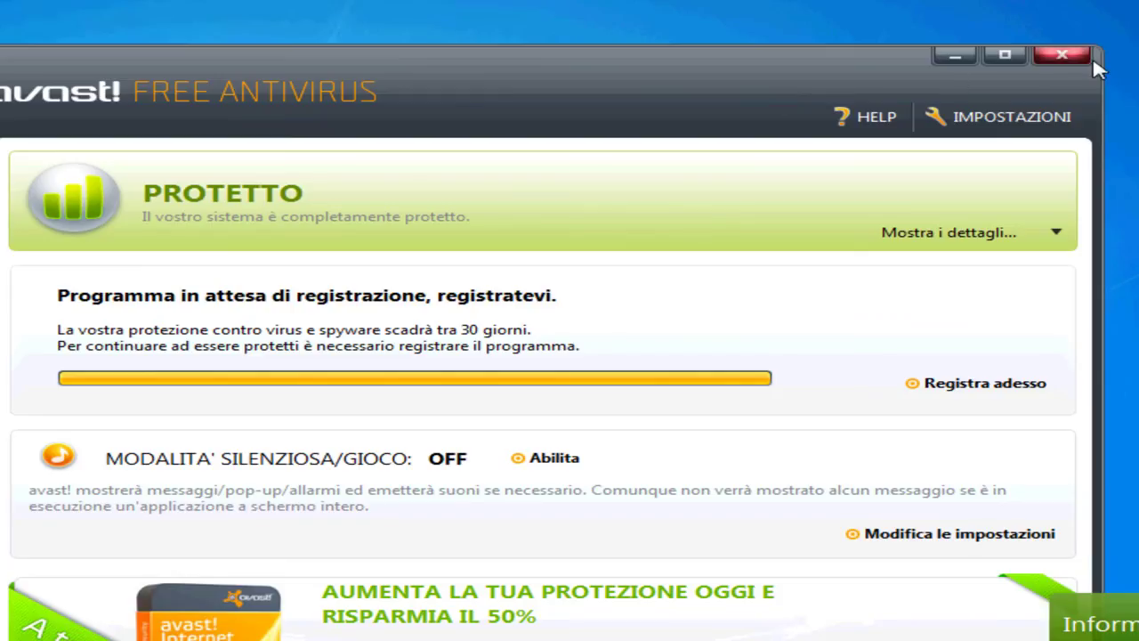
Step: Close the unregistered avast! Free Antivirus window with its red X button
click(1071, 63)
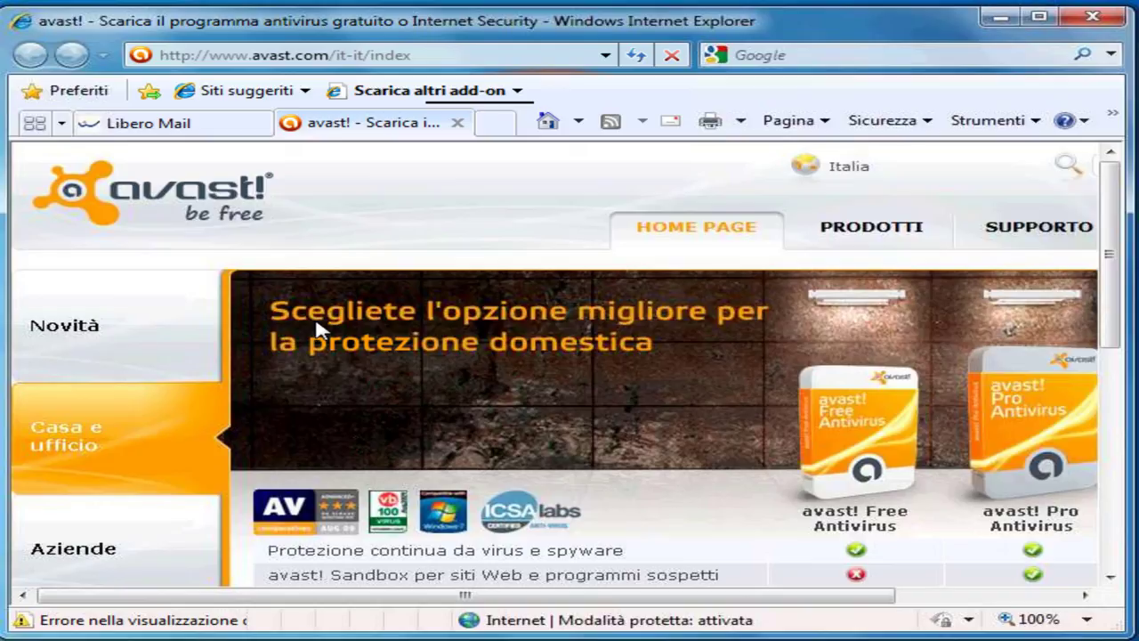
Step: View the two Libero.it welcome messages in the Posta arrivata inbox, then return to the avast! tab
click(152, 127)
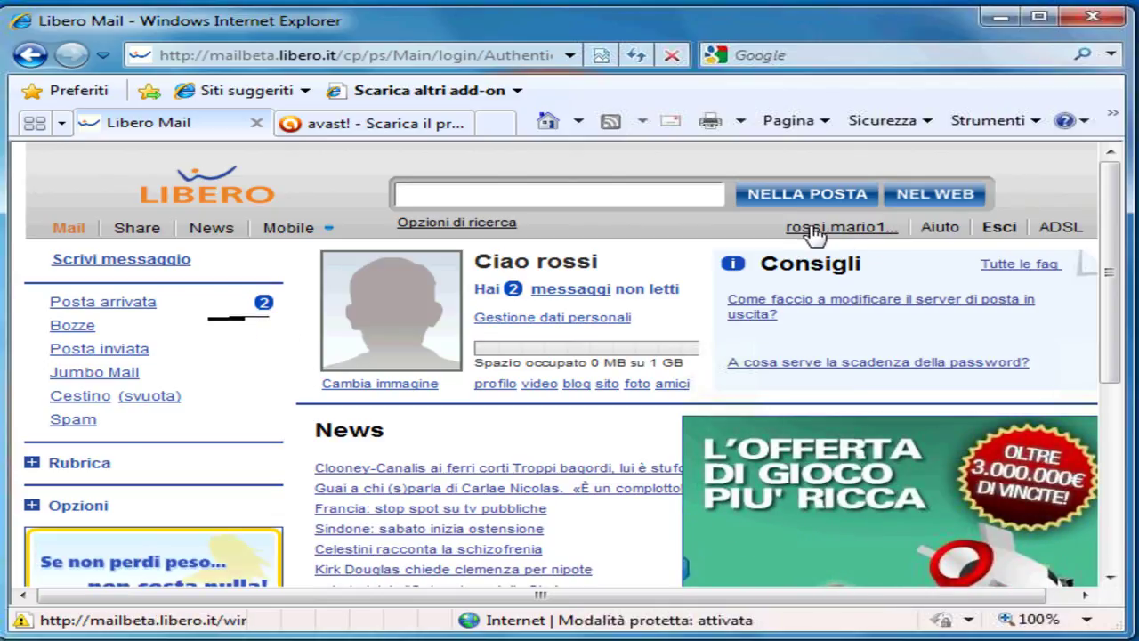
click(131, 312)
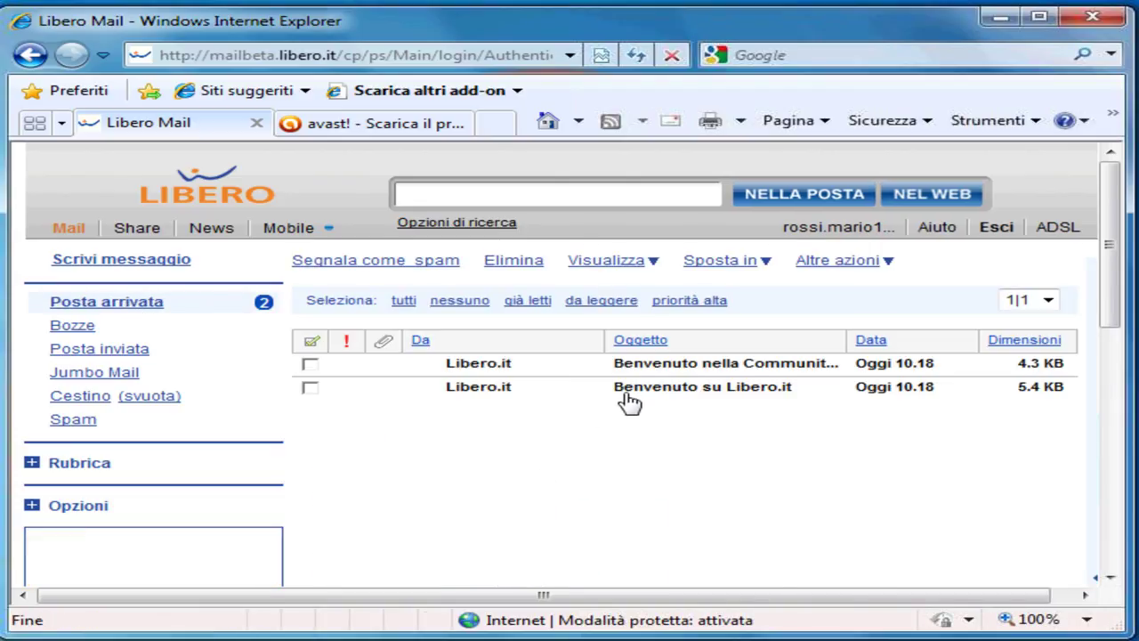
click(347, 129)
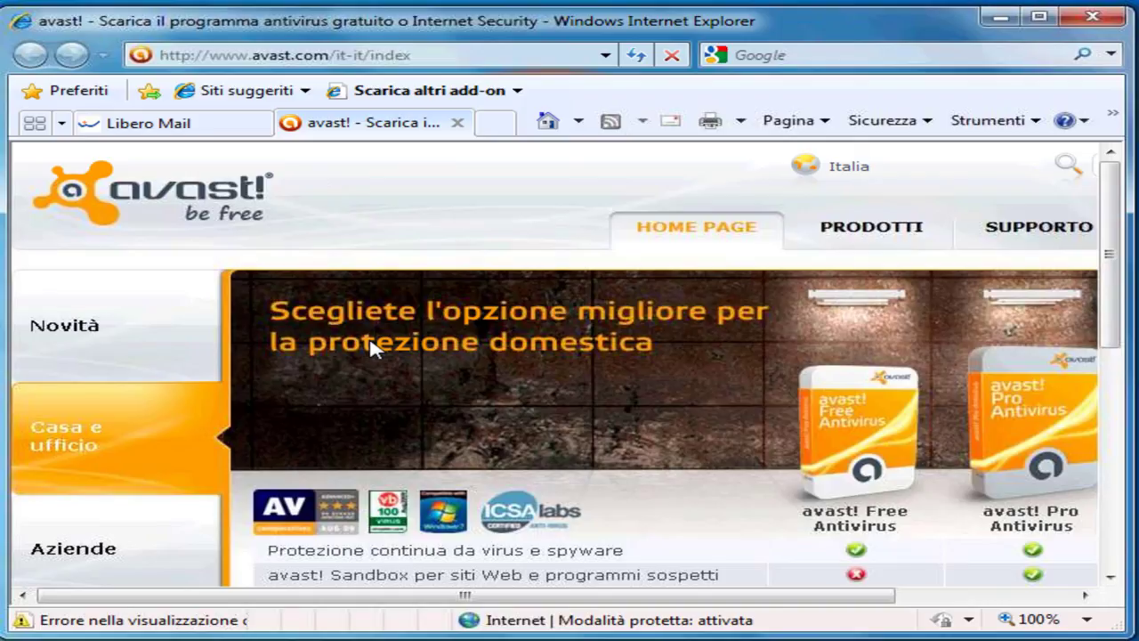
Step: From avast.com SUPPORTO, open the Centro licenze page to get a free avast! Free Antivirus licence
drag(475, 595, 660, 602)
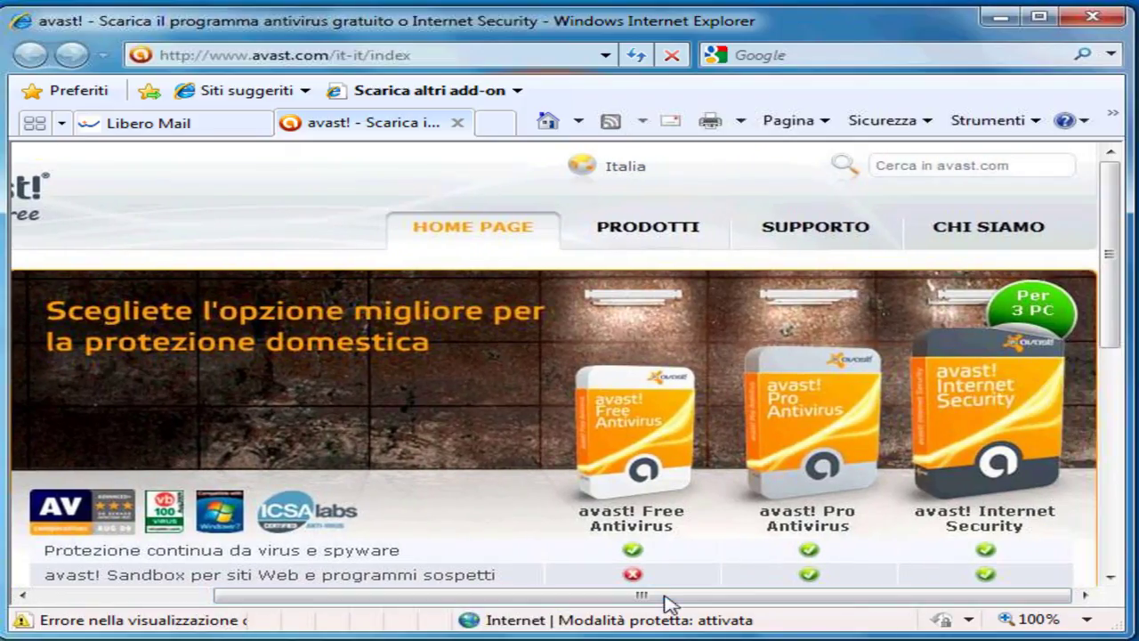
click(789, 233)
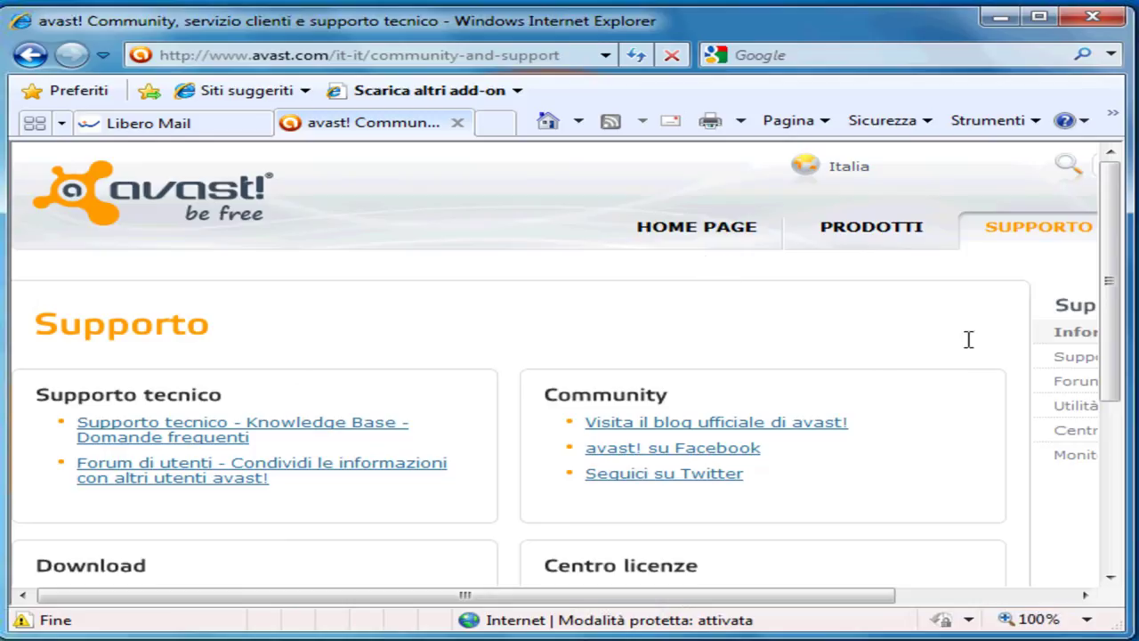
drag(1119, 291, 1118, 394)
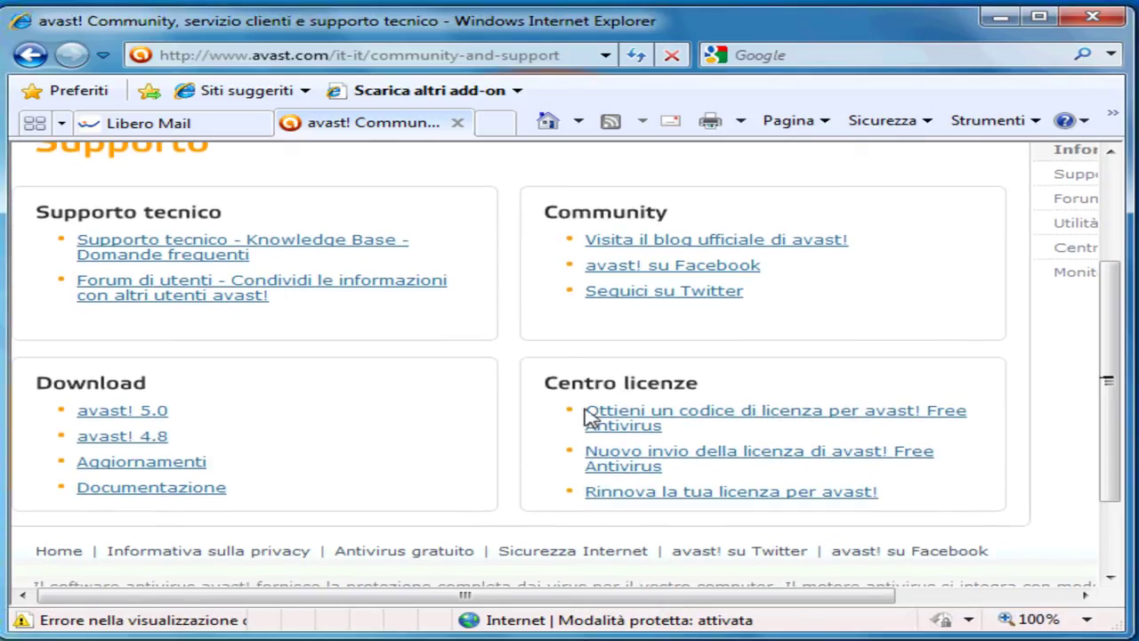
click(642, 427)
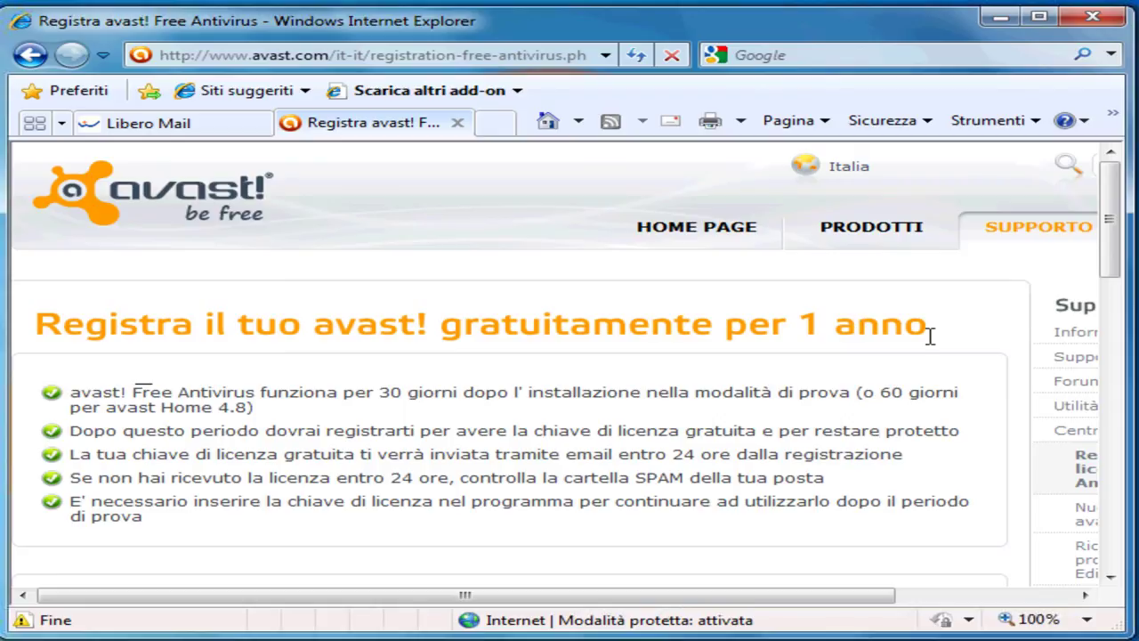
Step: Paste the e-mail address into both e-mail fields, enter the user's name, and choose home use
drag(1117, 248, 1112, 343)
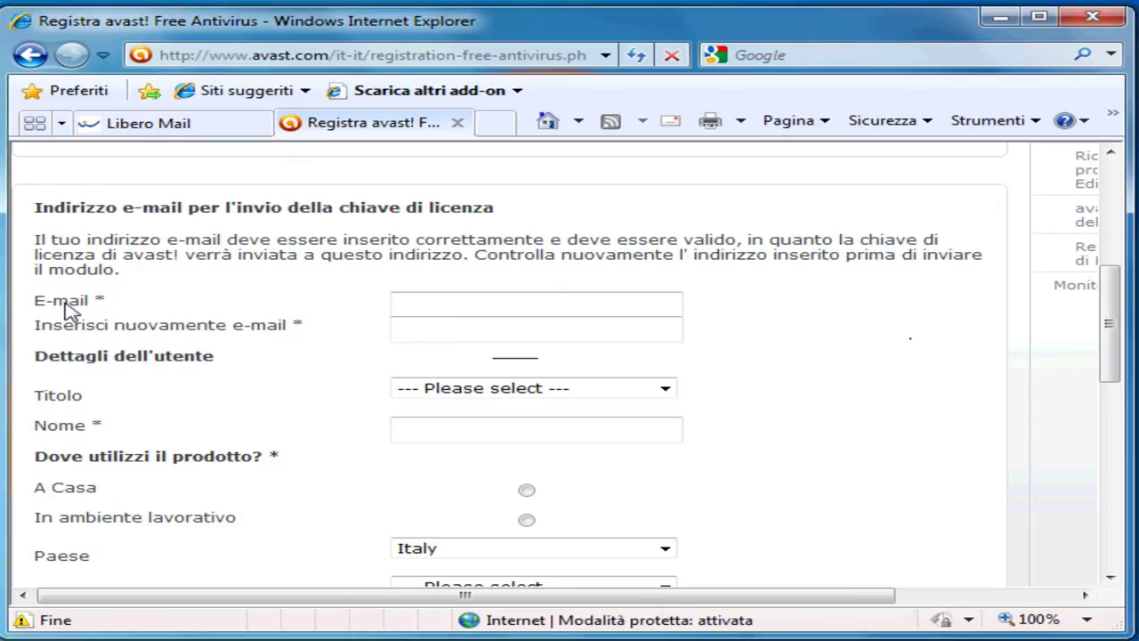
click(412, 302)
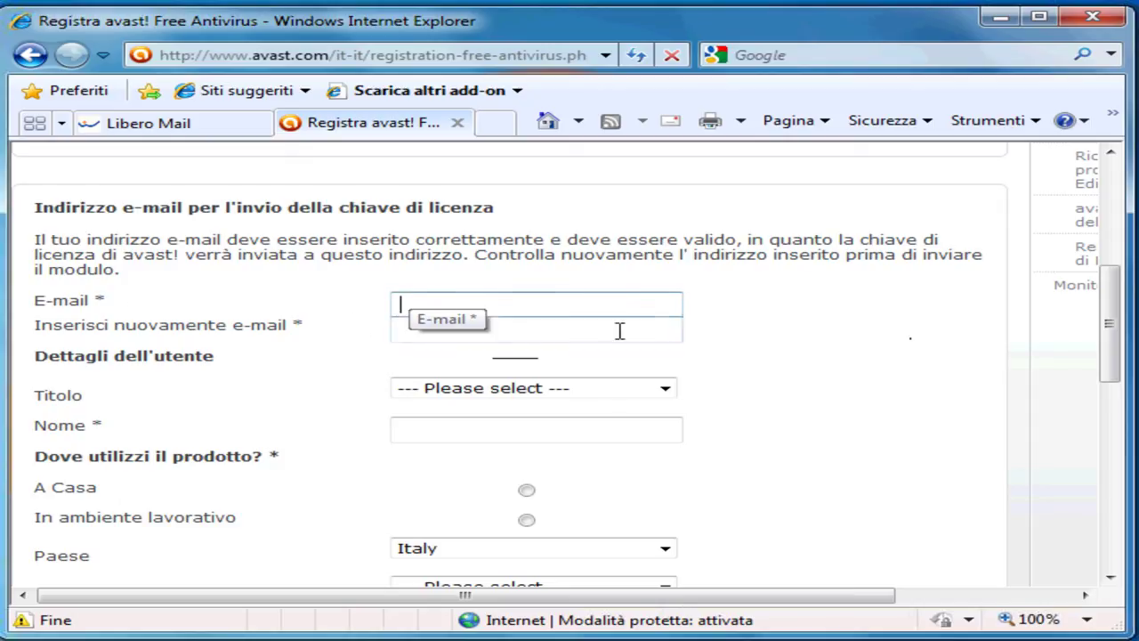
key(ctrl+v)
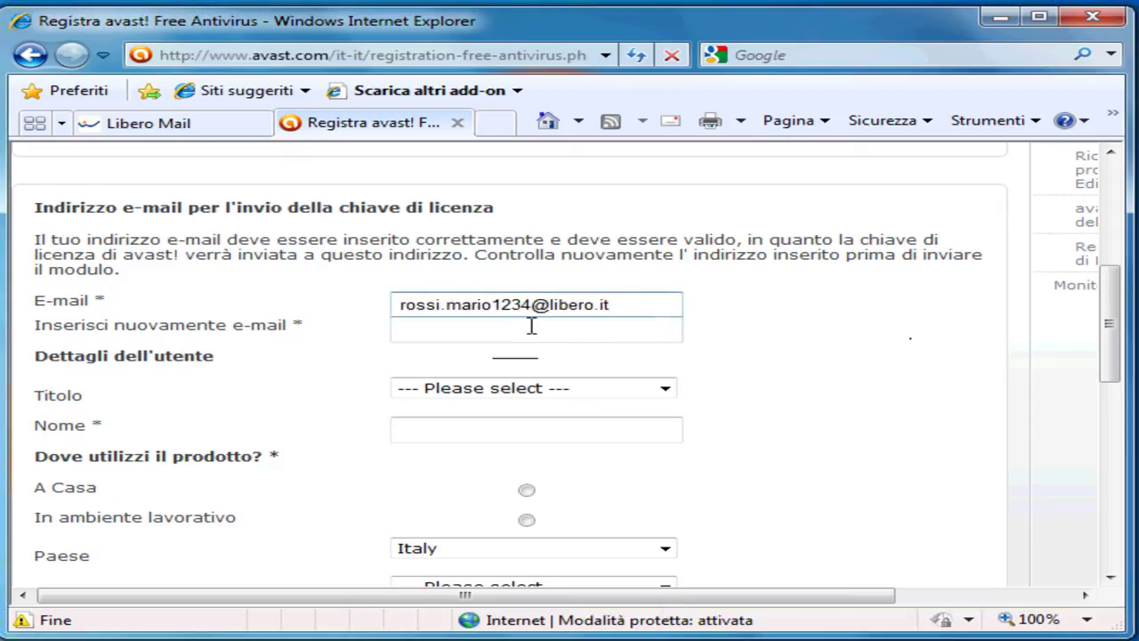
click(485, 331)
key(ctrl+v)
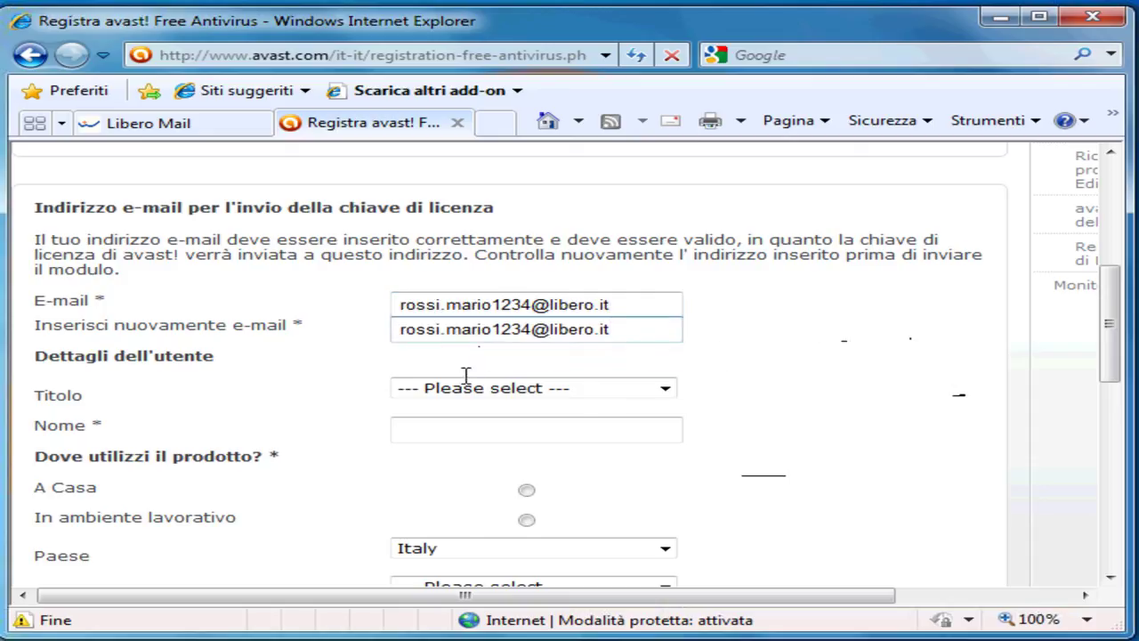
click(556, 308)
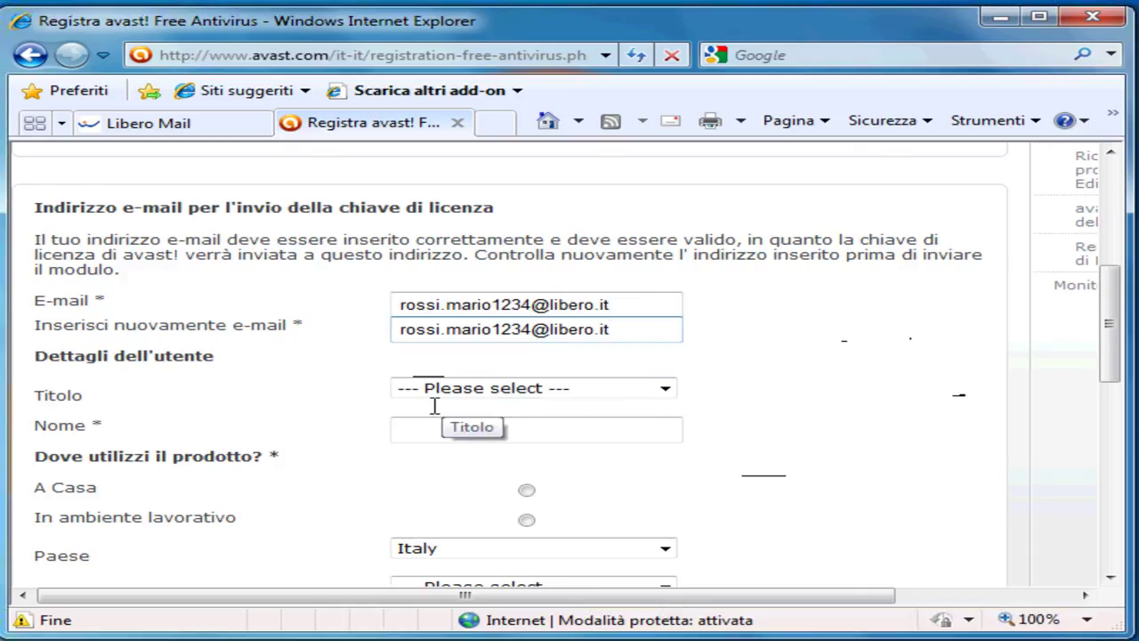
click(420, 432)
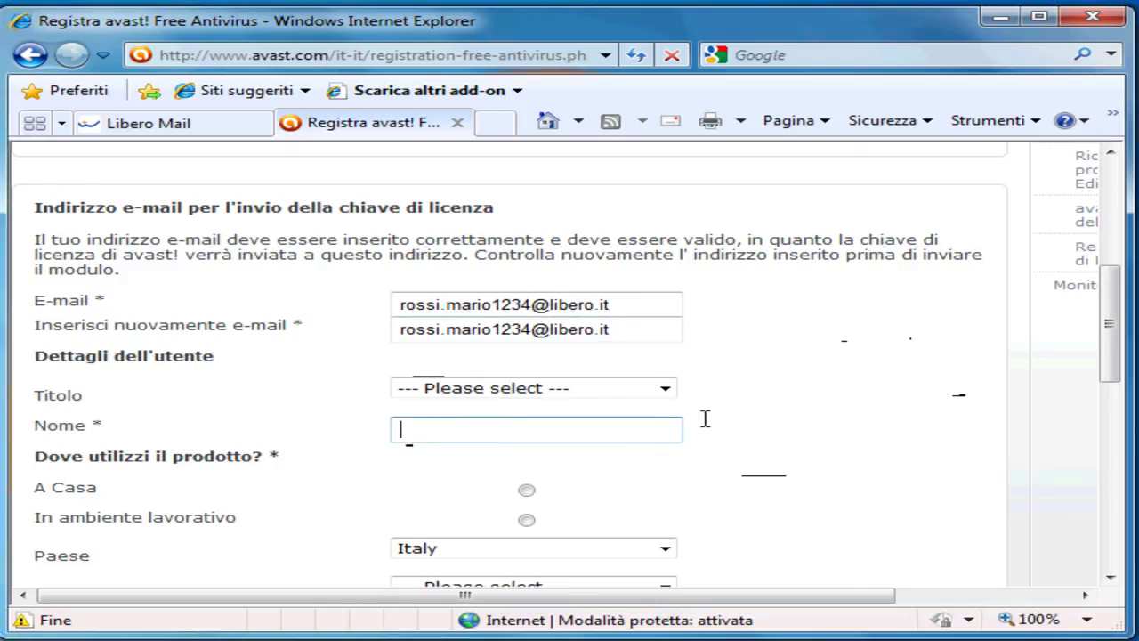
text(Rossi Matno)
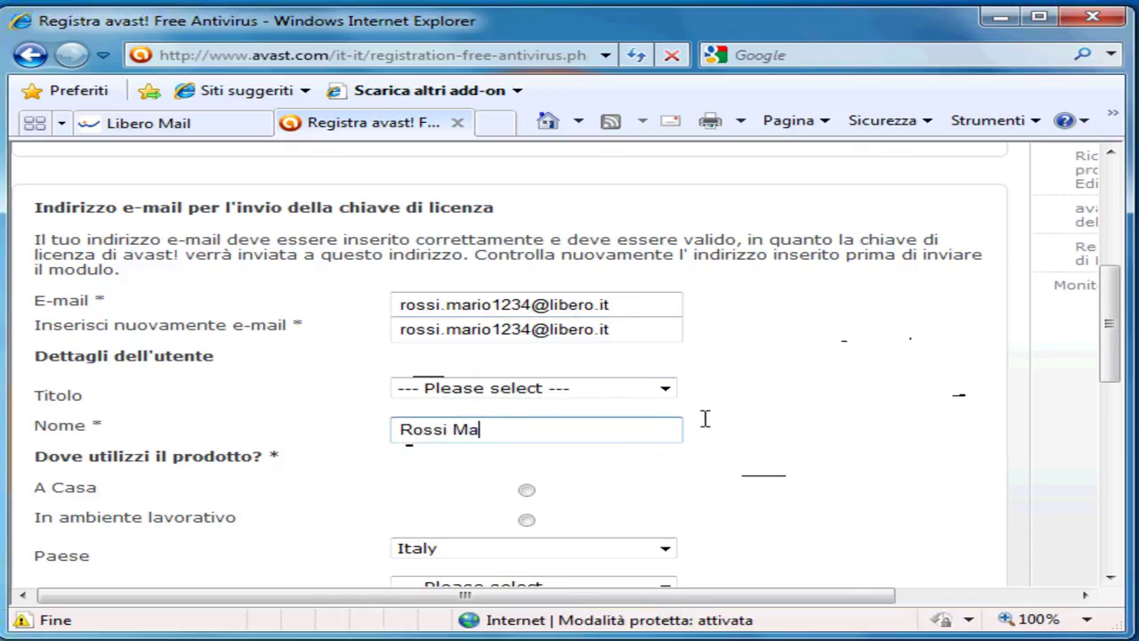
key(BackSpace)
key(BackSpace)
key(BackSpace)
text(rio)
click(527, 492)
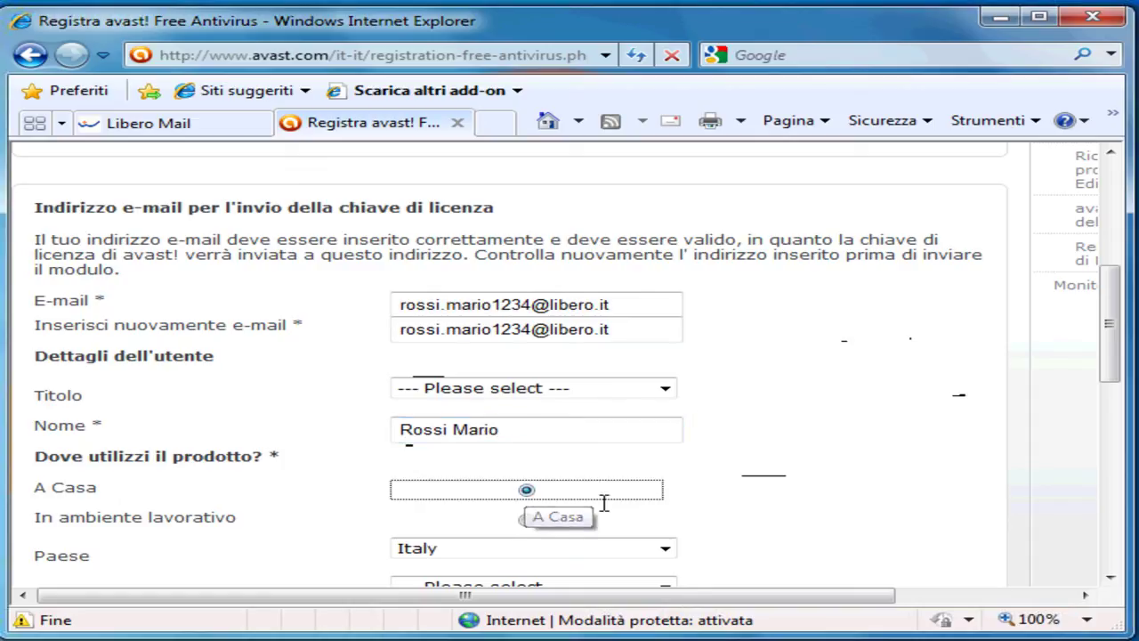
Step: Enter the three-letter security code and submit the free licence registration, resubmitting after the error
drag(1111, 367, 1115, 412)
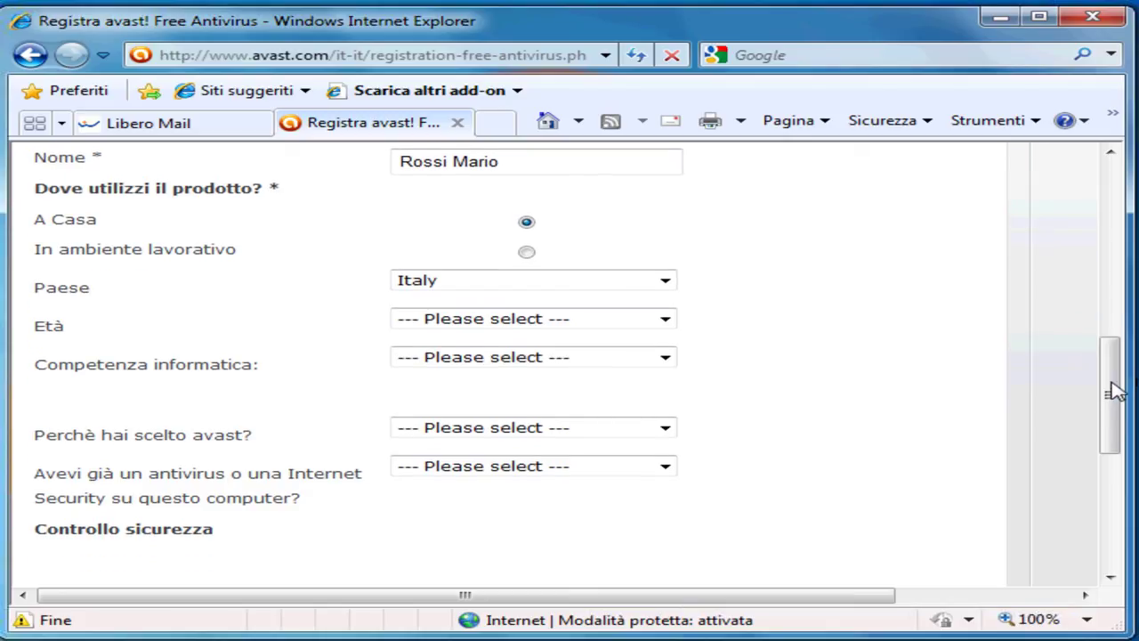
drag(1115, 391, 1125, 452)
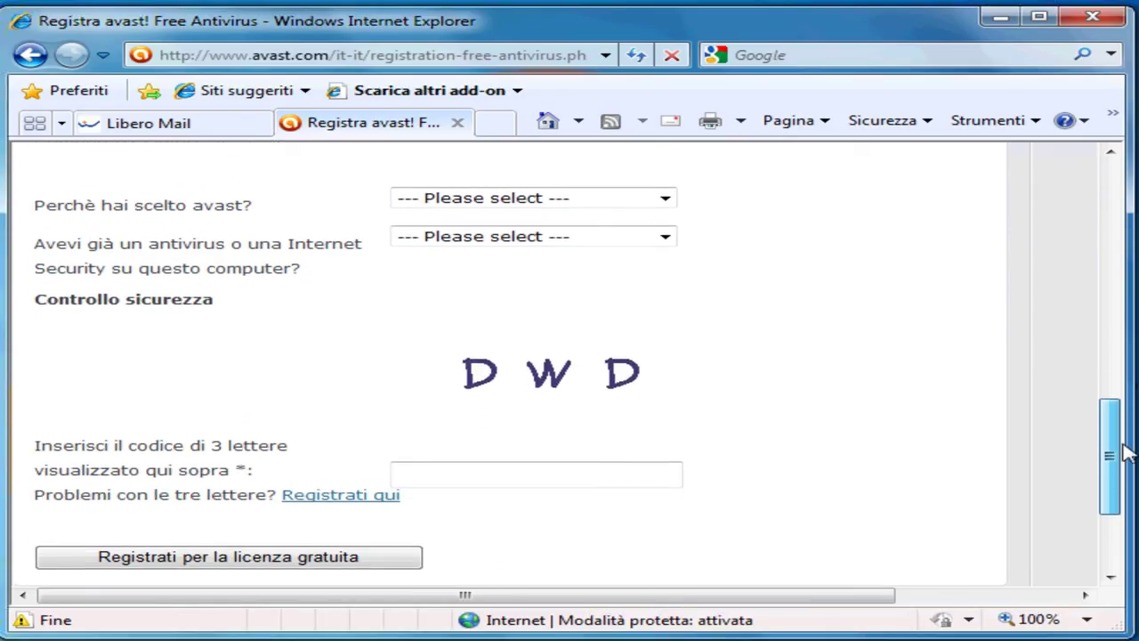
click(530, 477)
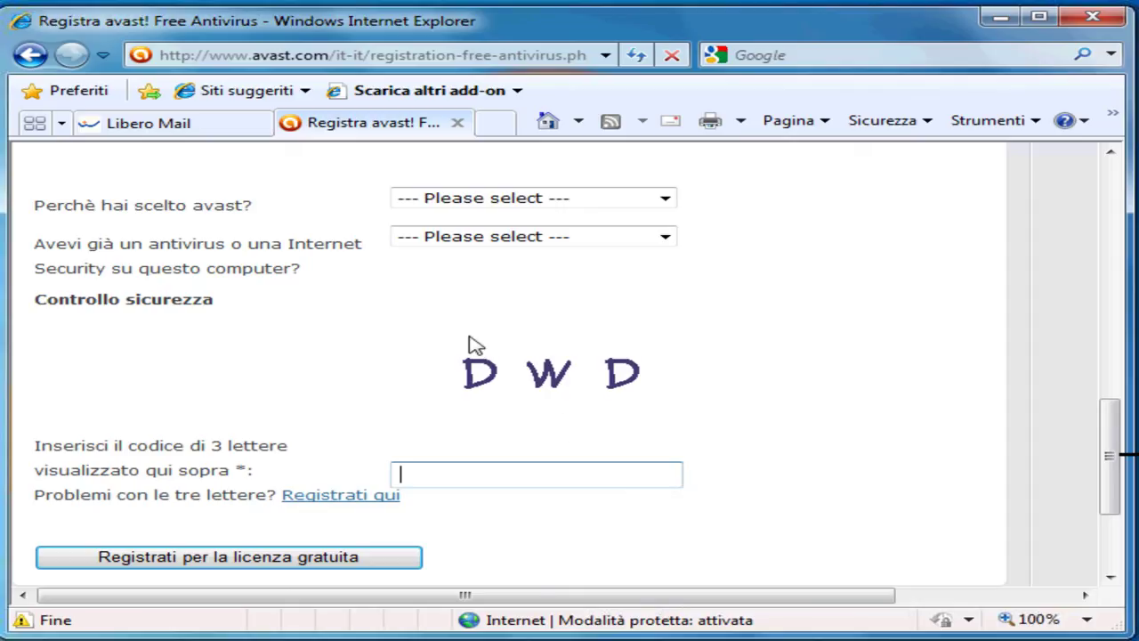
text(dwd)
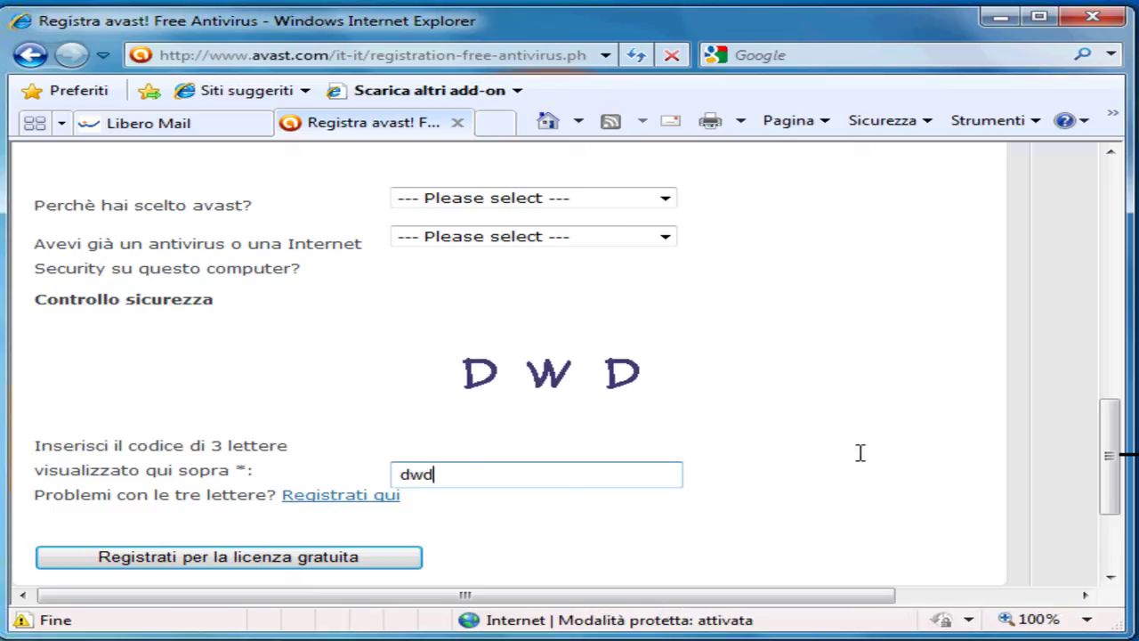
click(223, 562)
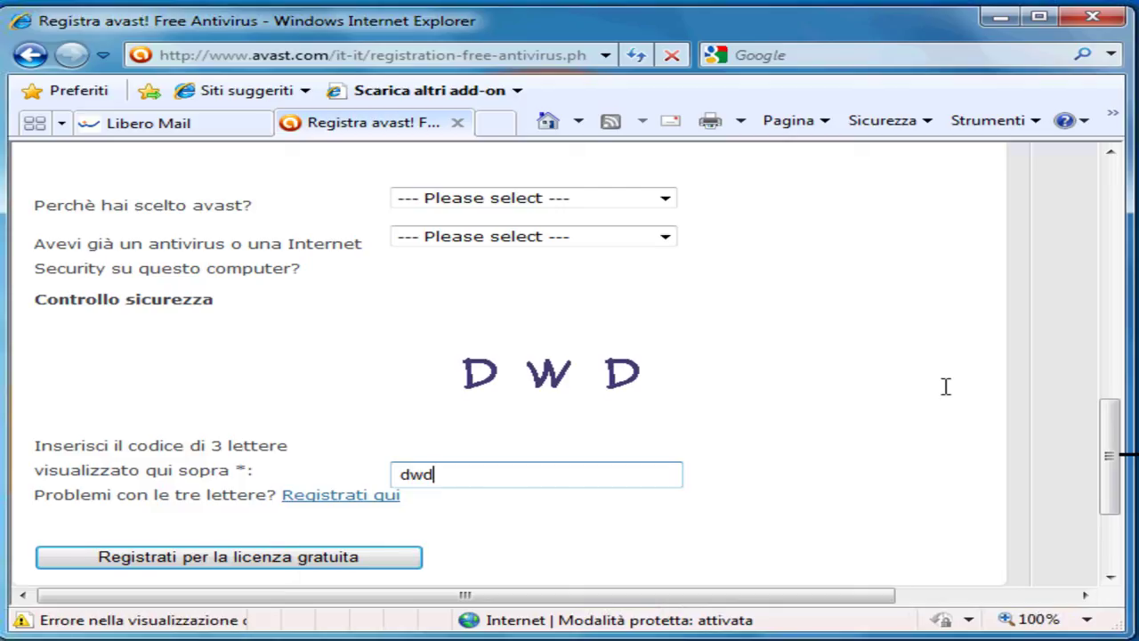
scroll(1108, 450, up, 3)
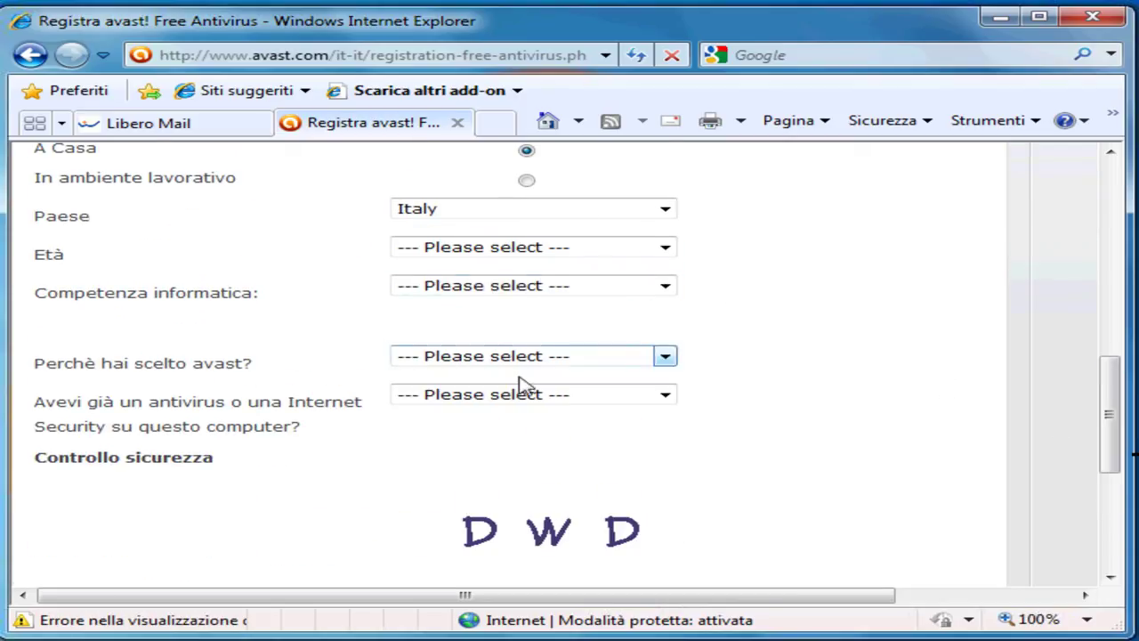
drag(1107, 387, 1114, 447)
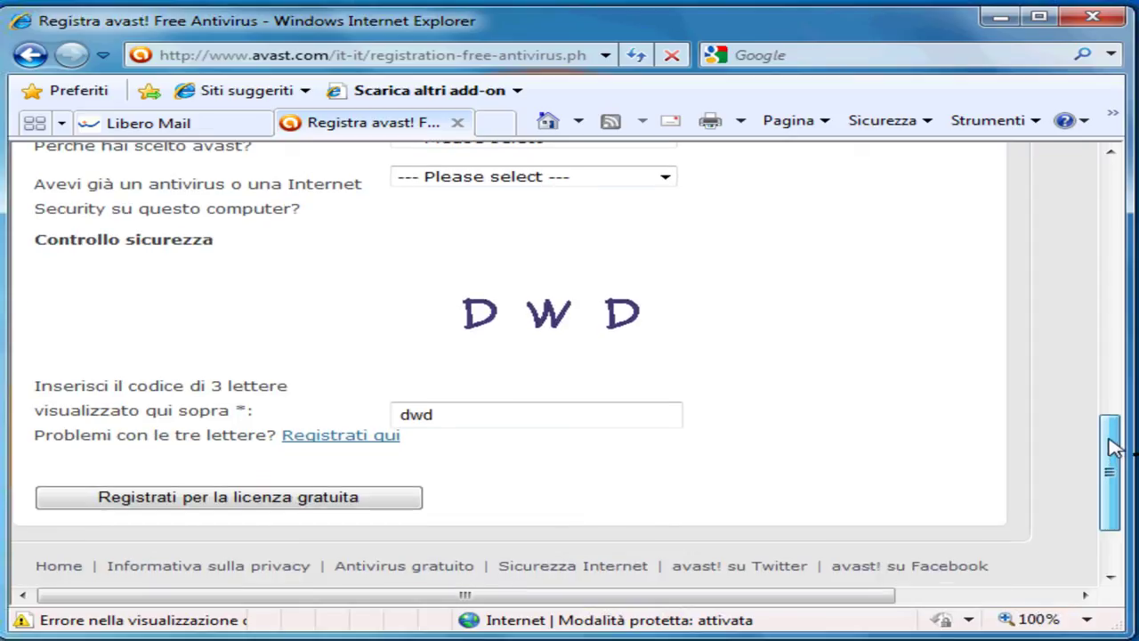
click(190, 505)
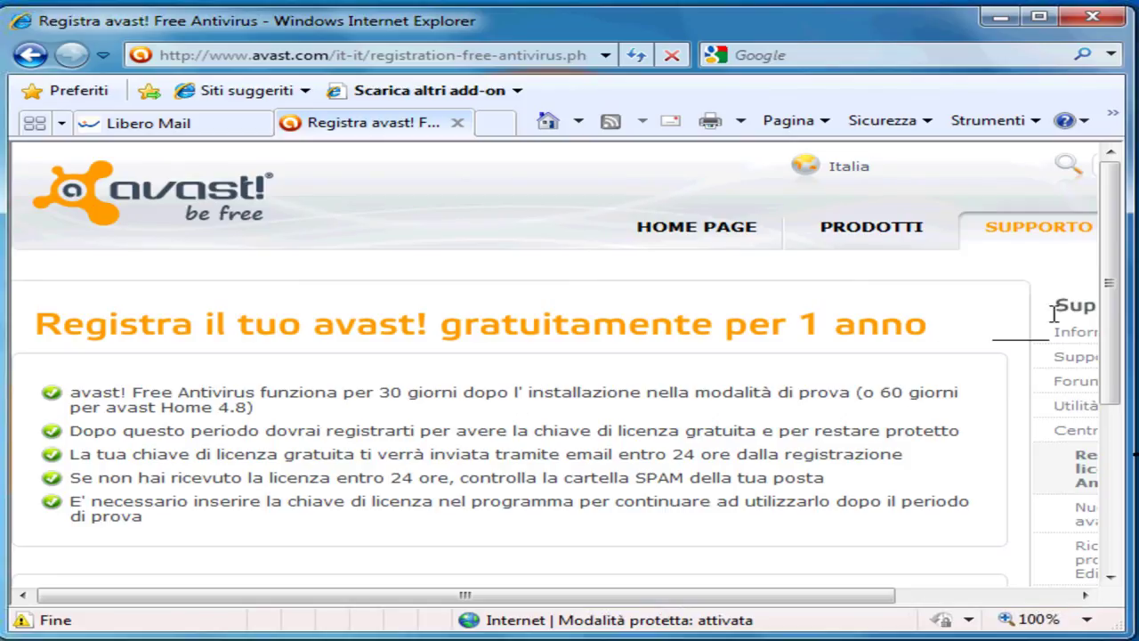
Step: Scroll the Libero Mail inbox to find the new avast! registration message
drag(1108, 308, 1116, 351)
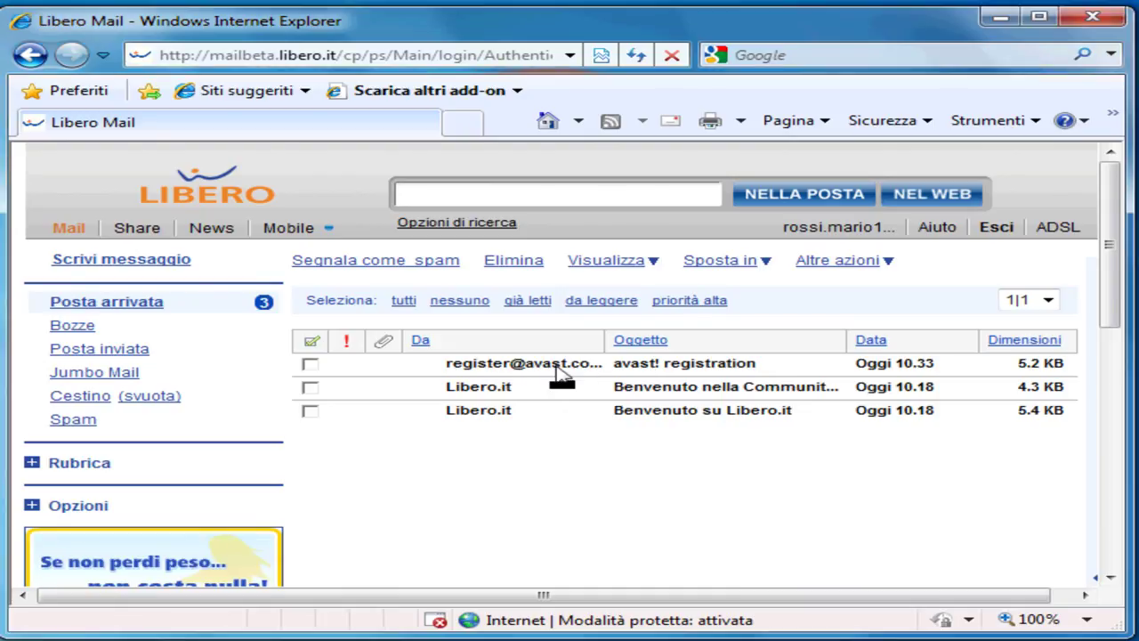
Step: Copy the licence key from the avast! registration email, then close Internet Explorer
click(560, 374)
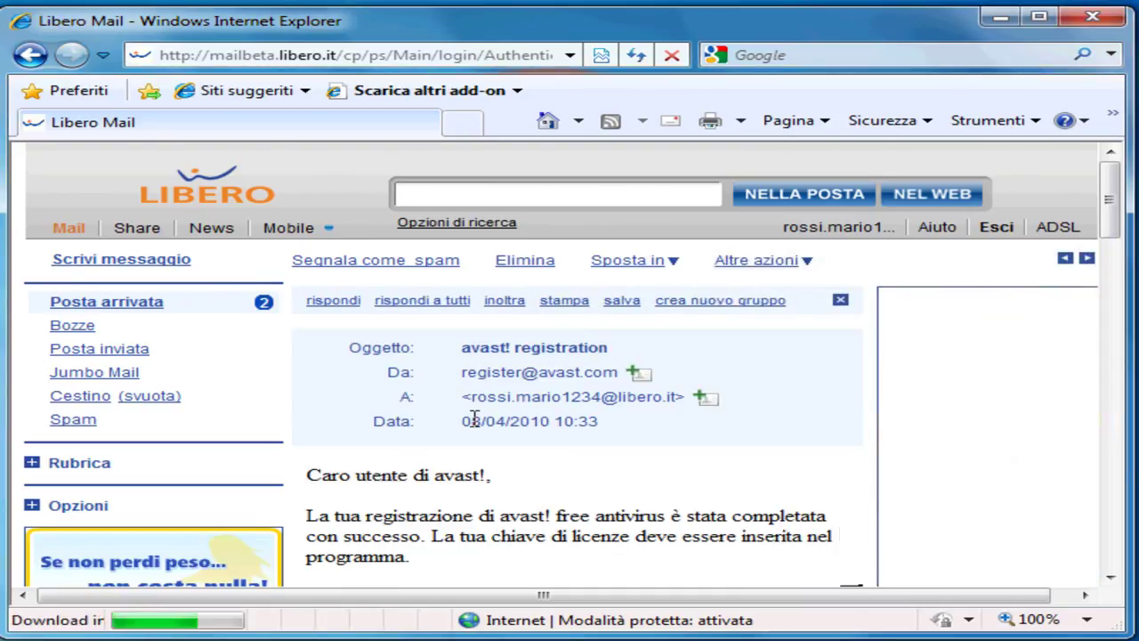
scroll(460, 449, down, 3)
scroll(307, 410, down, 1)
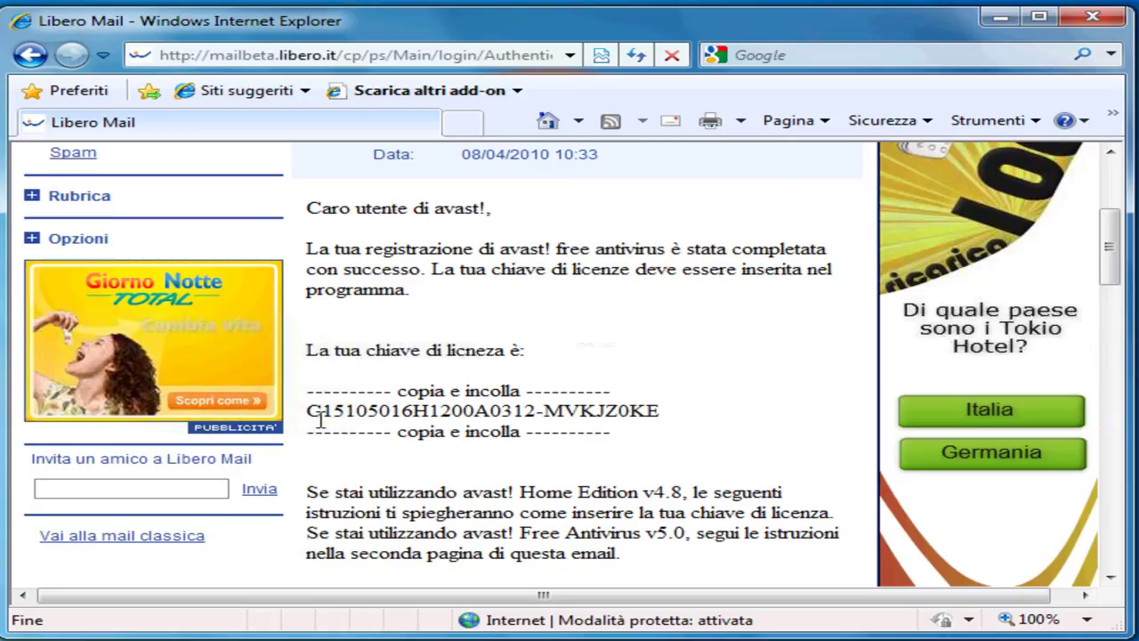
drag(308, 410, 660, 412)
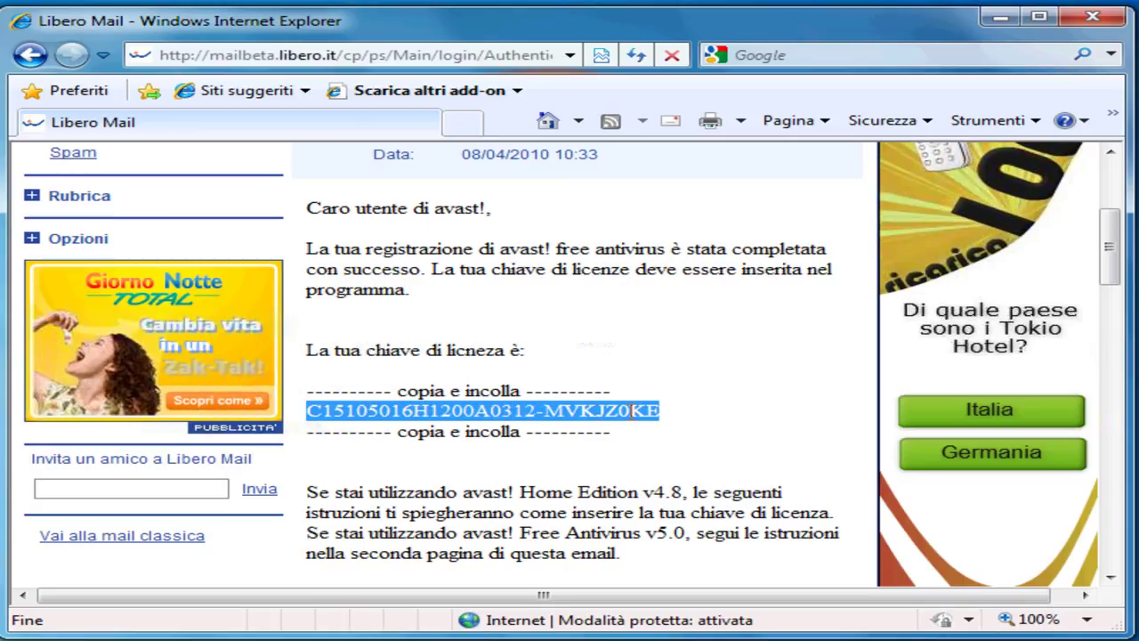
right_click(469, 418)
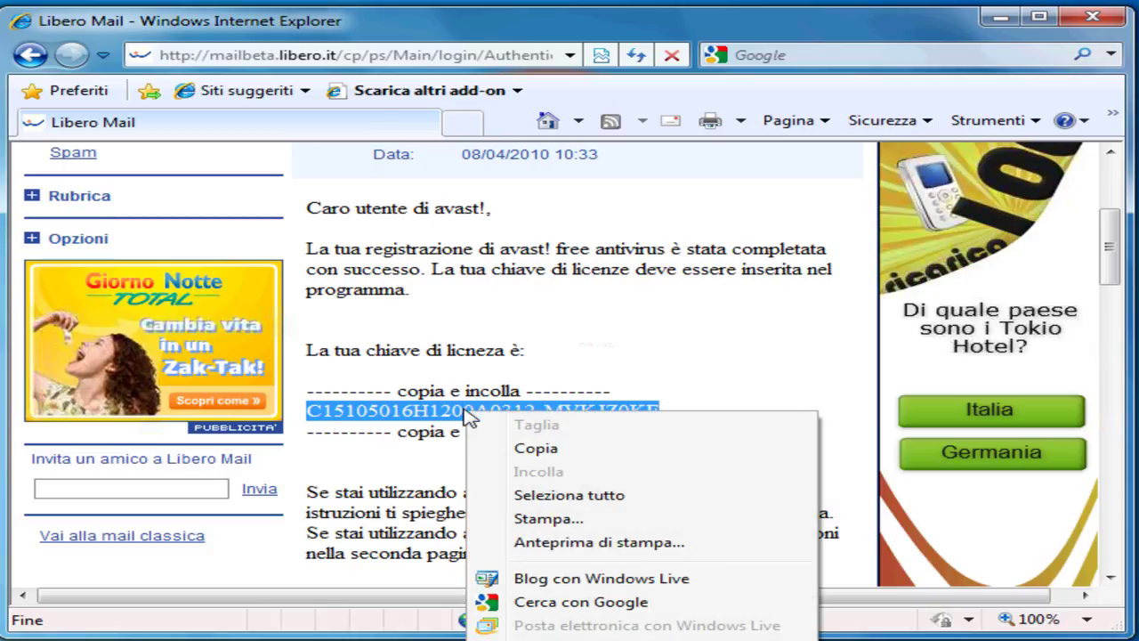
click(530, 450)
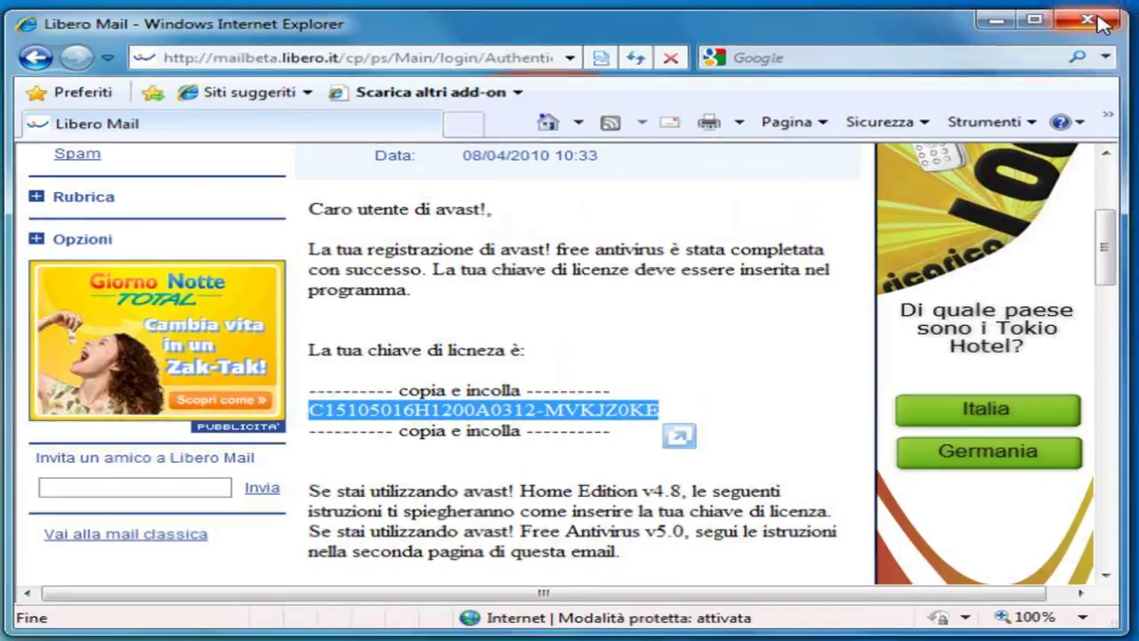
click(1101, 22)
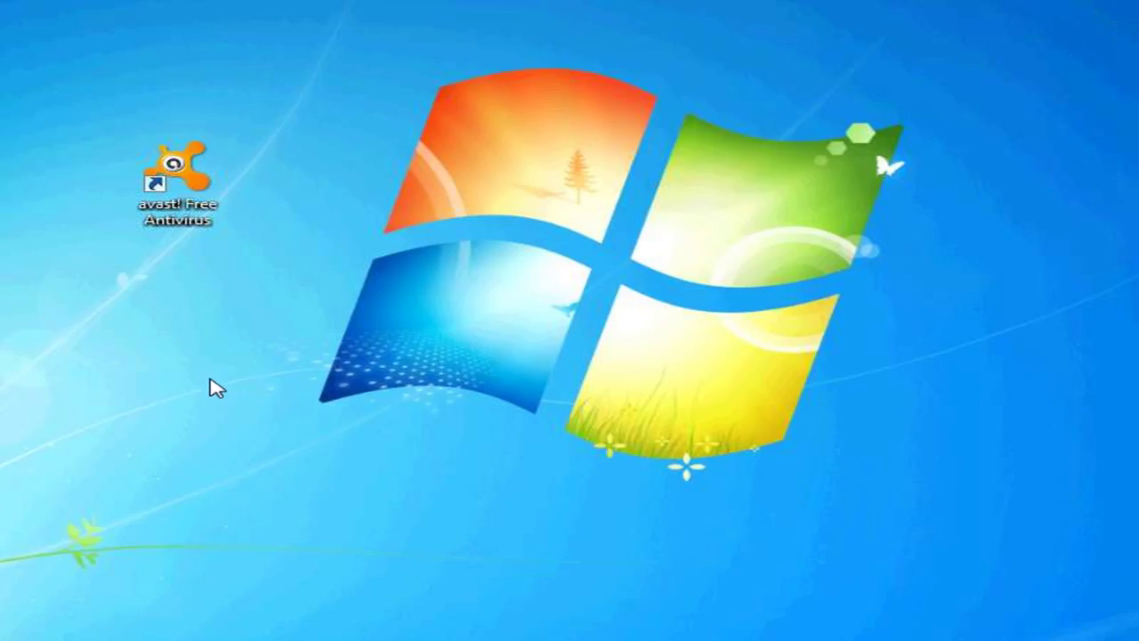
Step: Launch avast! and open Manutenzione > Registrazione, scrolling to the offline registration section
double_click(188, 194)
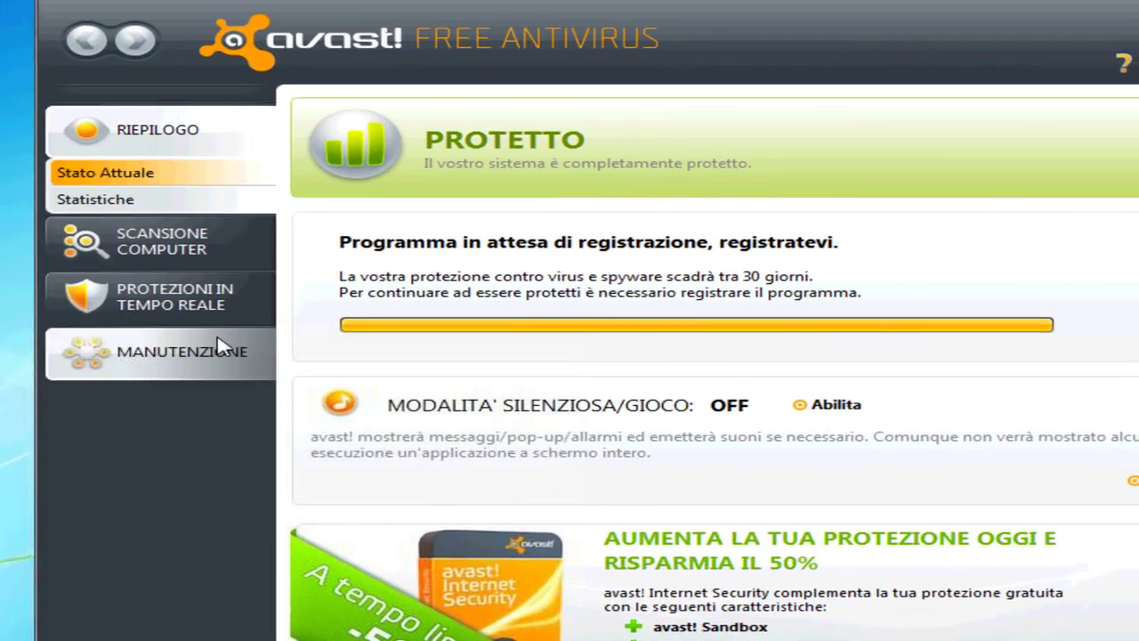
click(172, 366)
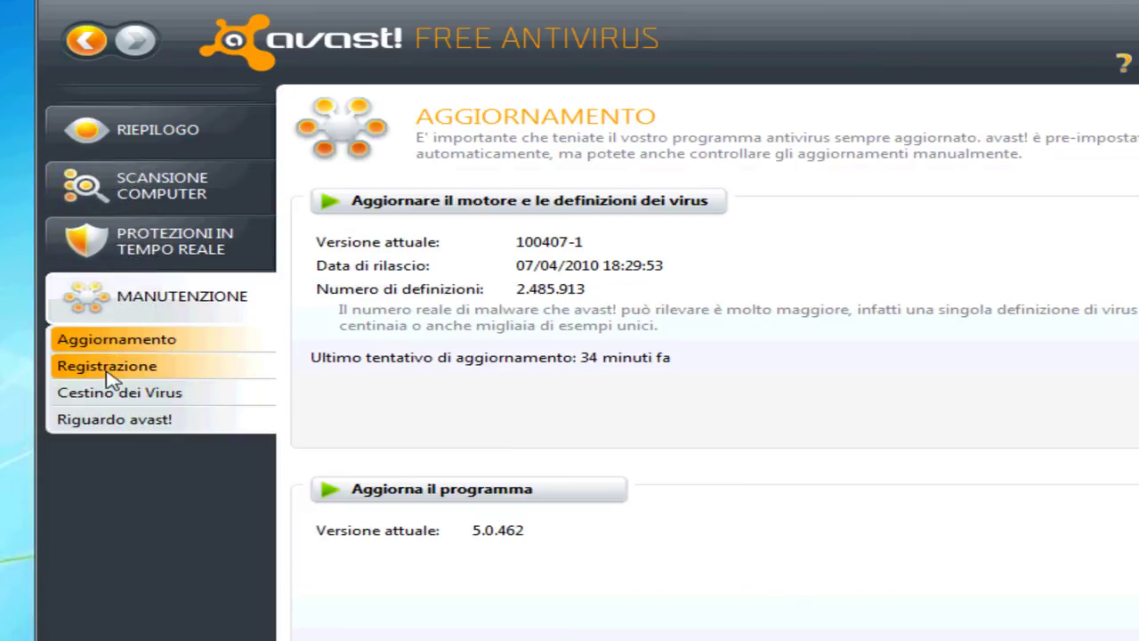
click(115, 370)
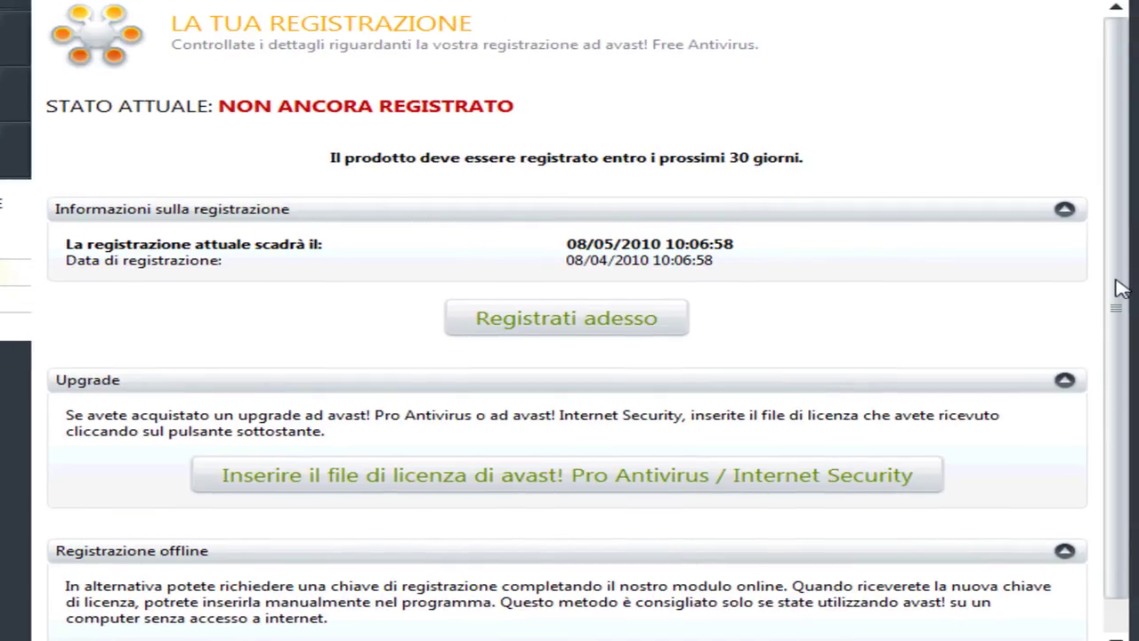
scroll(1119, 286, down, 2)
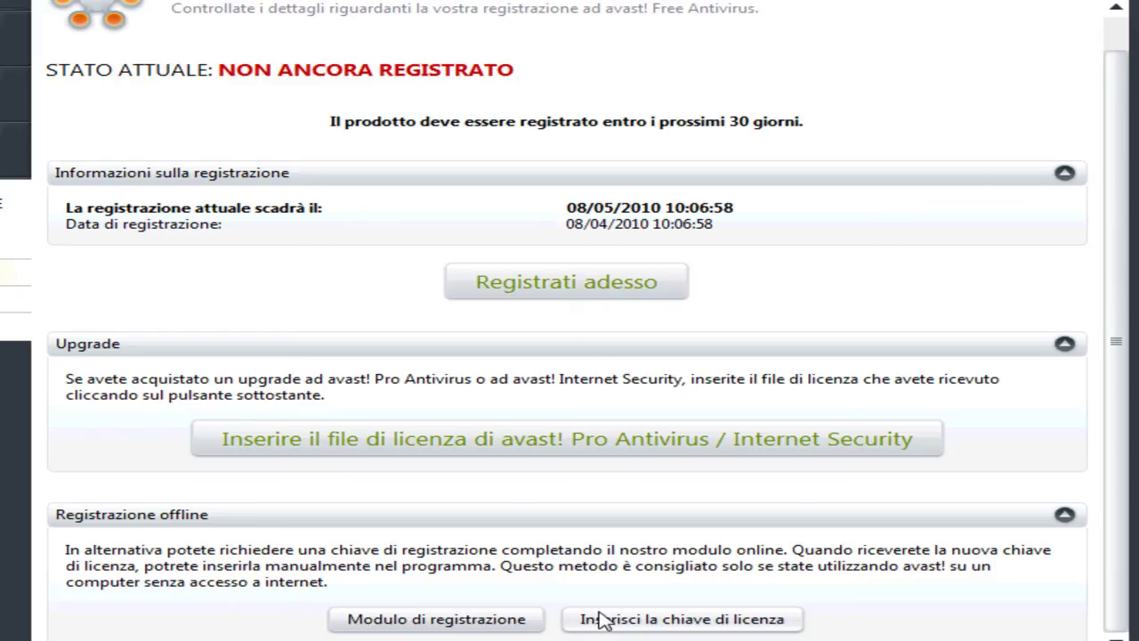
Step: Paste the copied licence key via 'Inserisci la chiave di licenza', confirm, and dismiss the thank-you message
click(647, 622)
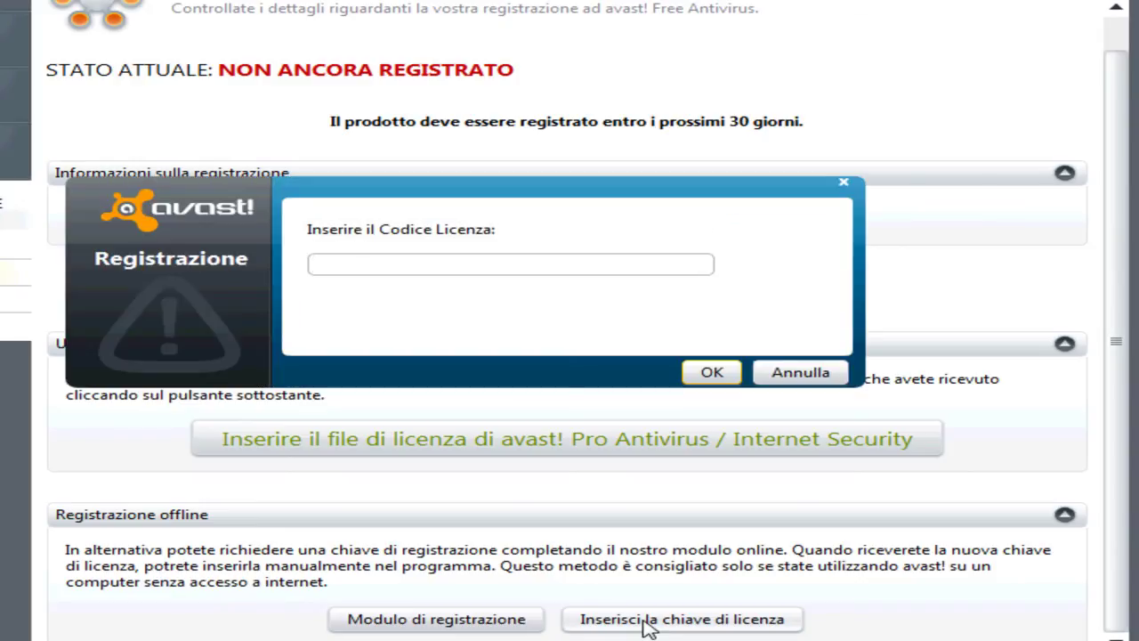
right_click(328, 268)
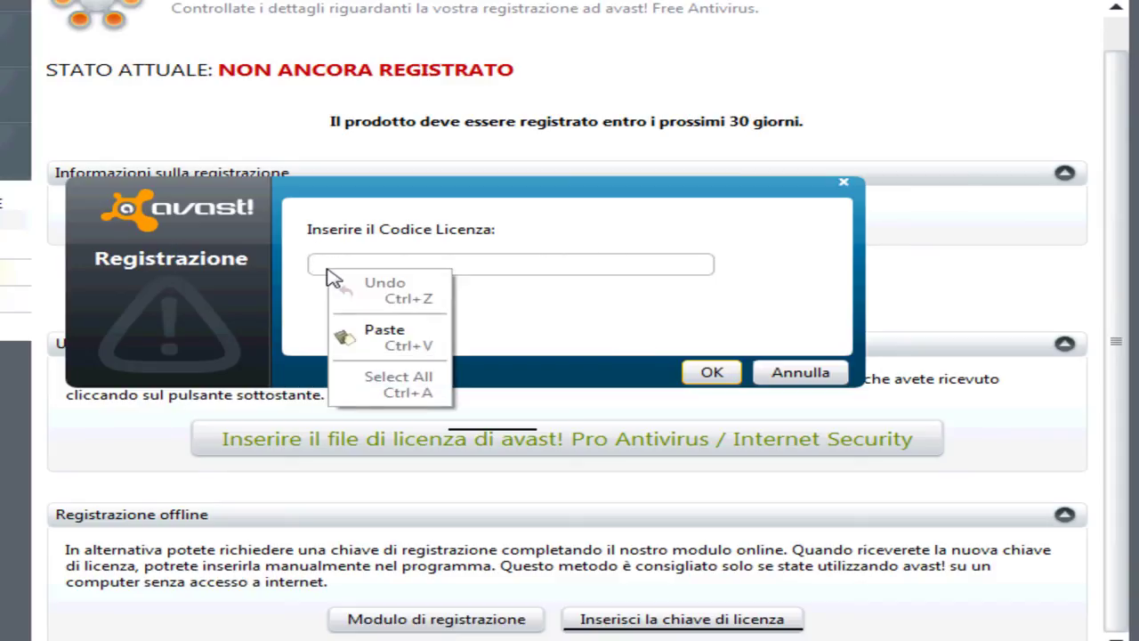
click(391, 340)
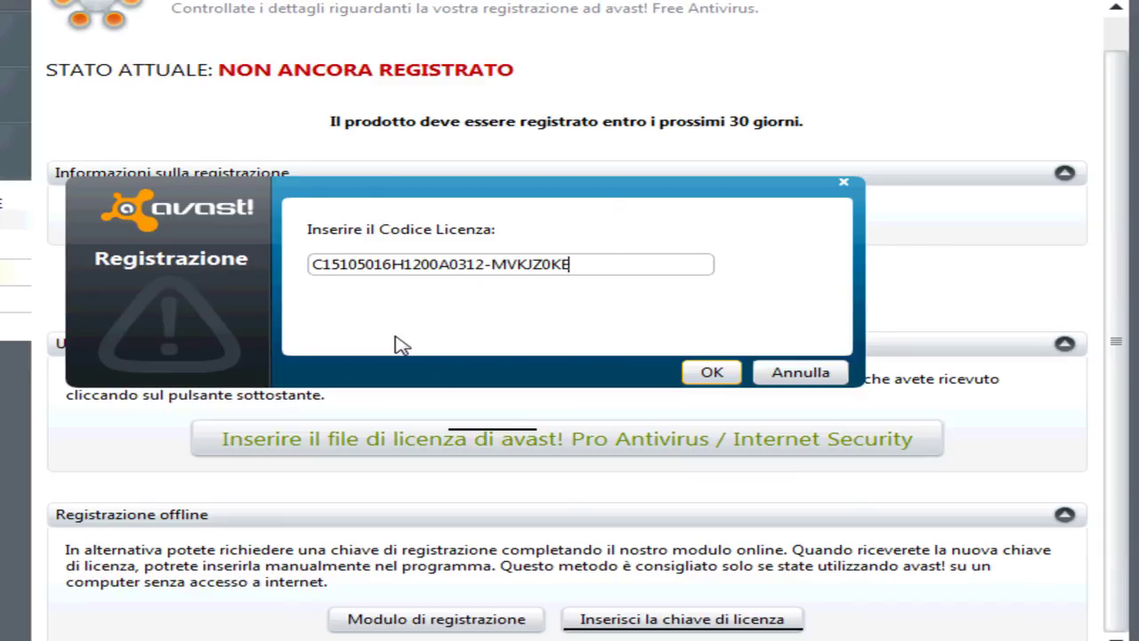
click(714, 371)
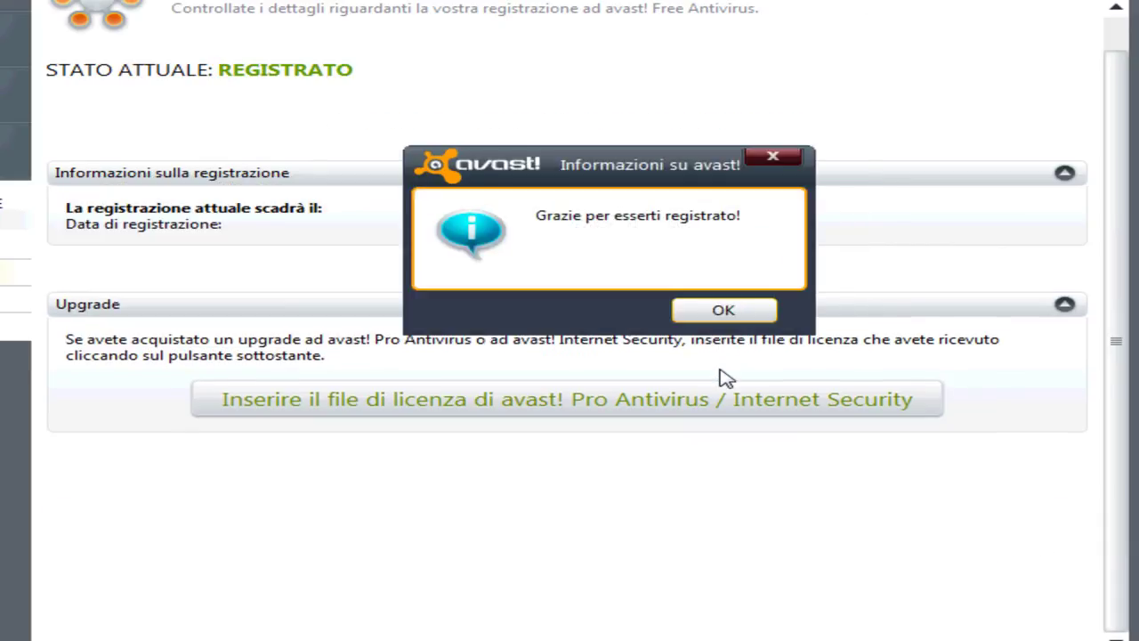
click(722, 309)
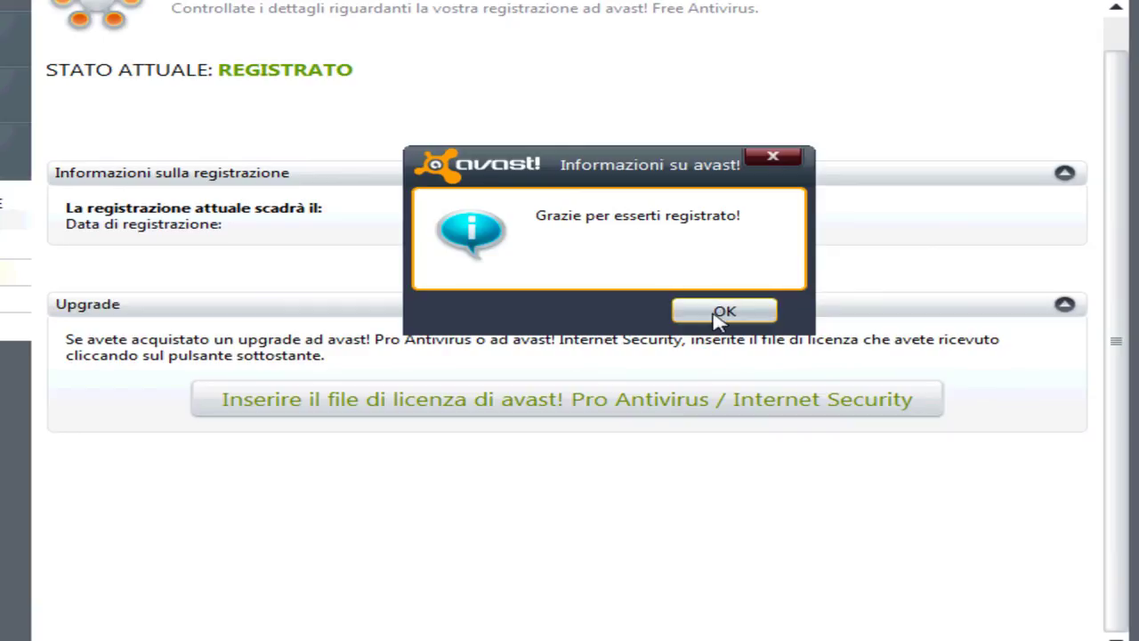